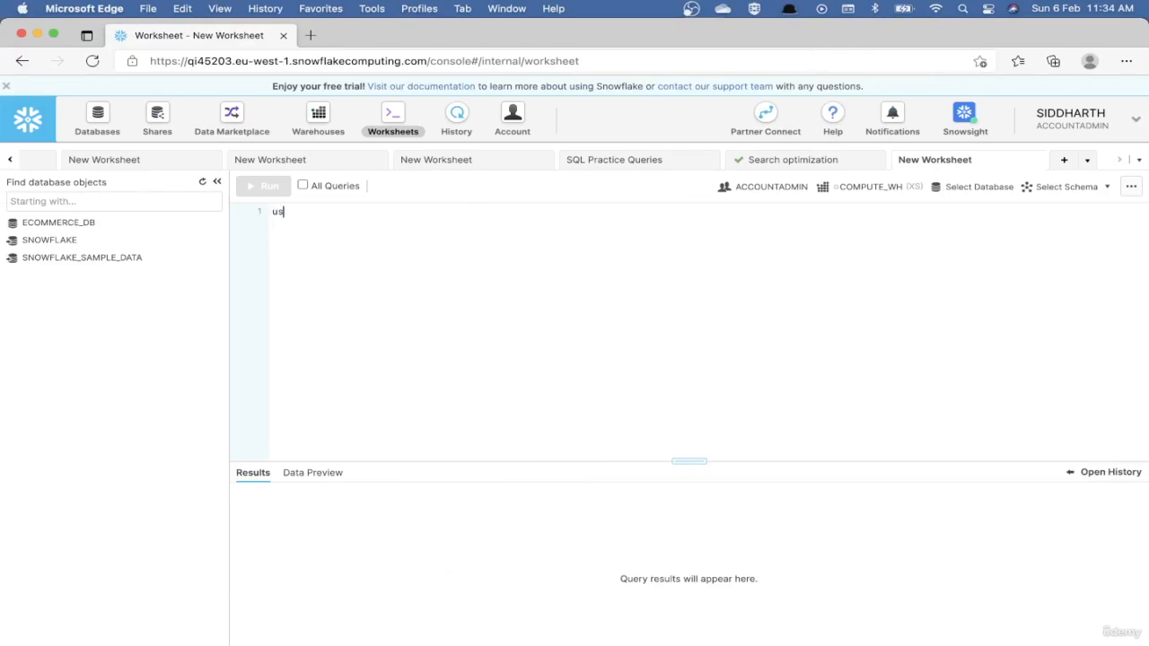
Write and run the statement use role sysadmin; in the empty worksheet.
{"action": "type", "text": "use role sysadmin;"}
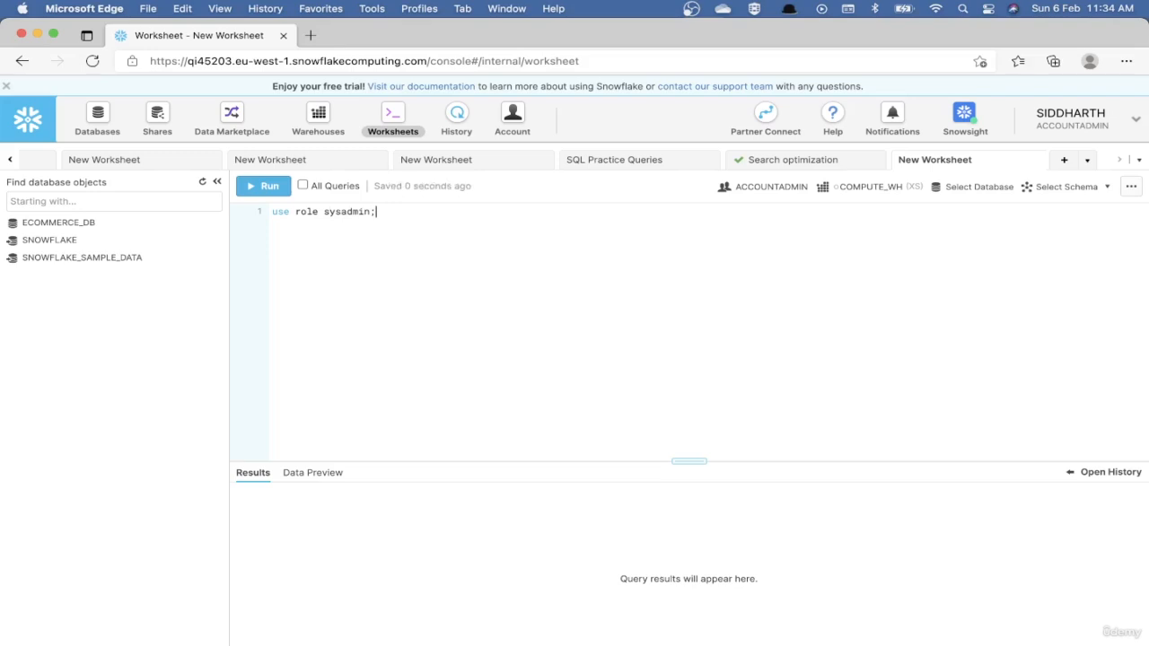
{"action": "key", "text": "super+Return"}
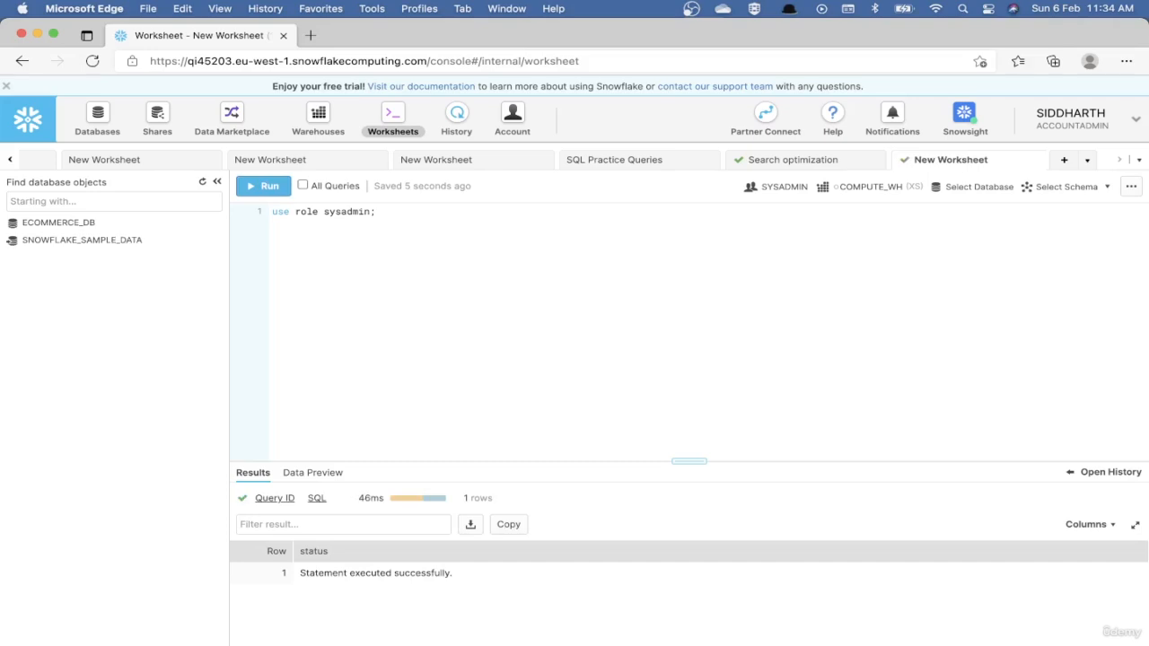
Add and run a use schema statement that selects "ECOMMERCE_DB"."ECOMMERCE_LIV" as the working schema.
{"action": "key", "text": "Return"}
{"action": "key", "text": "Return"}
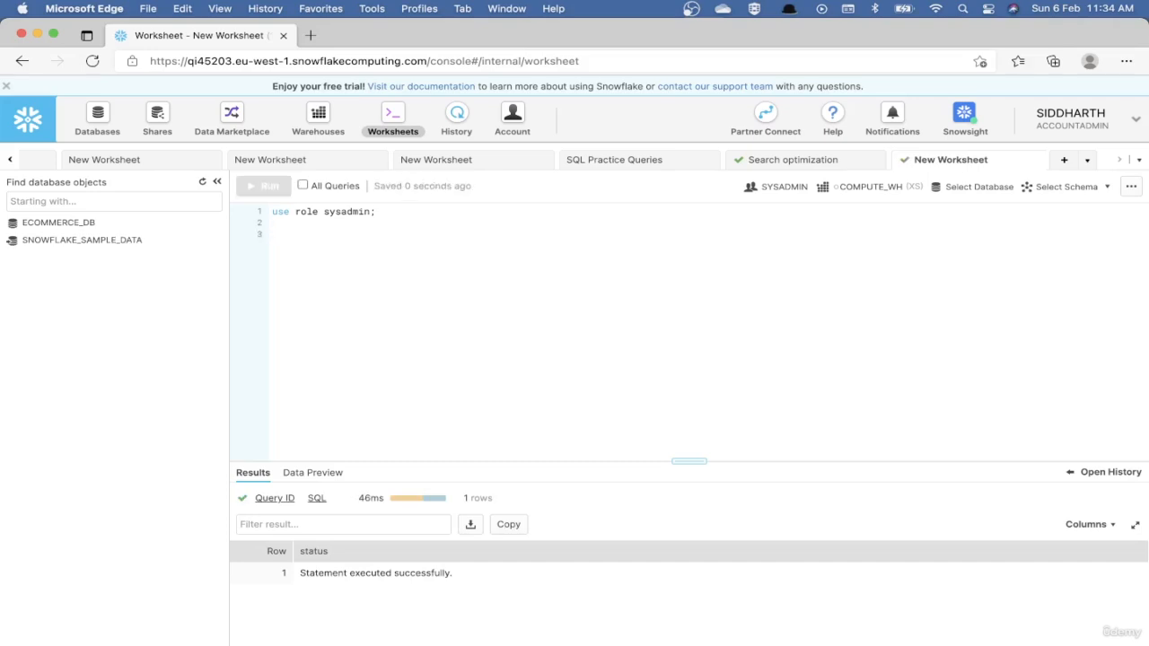
{"action": "type", "text": "use sche"}
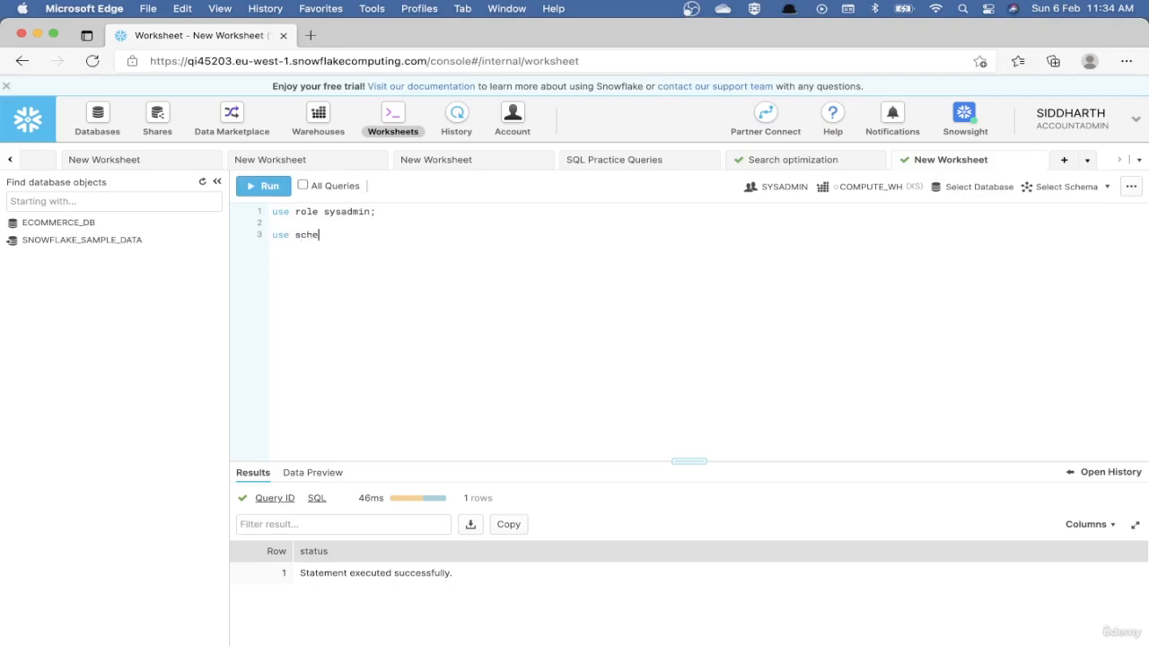
{"action": "type", "text": "ma"}
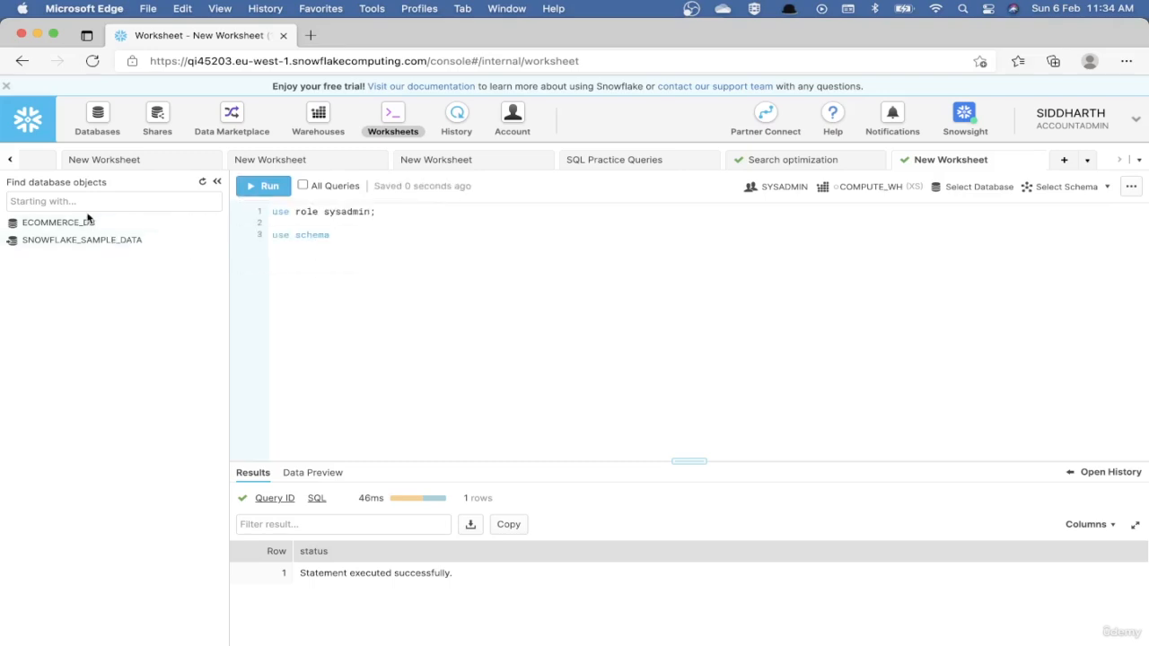
{"action": "left_click", "coordinate": [93, 223]}
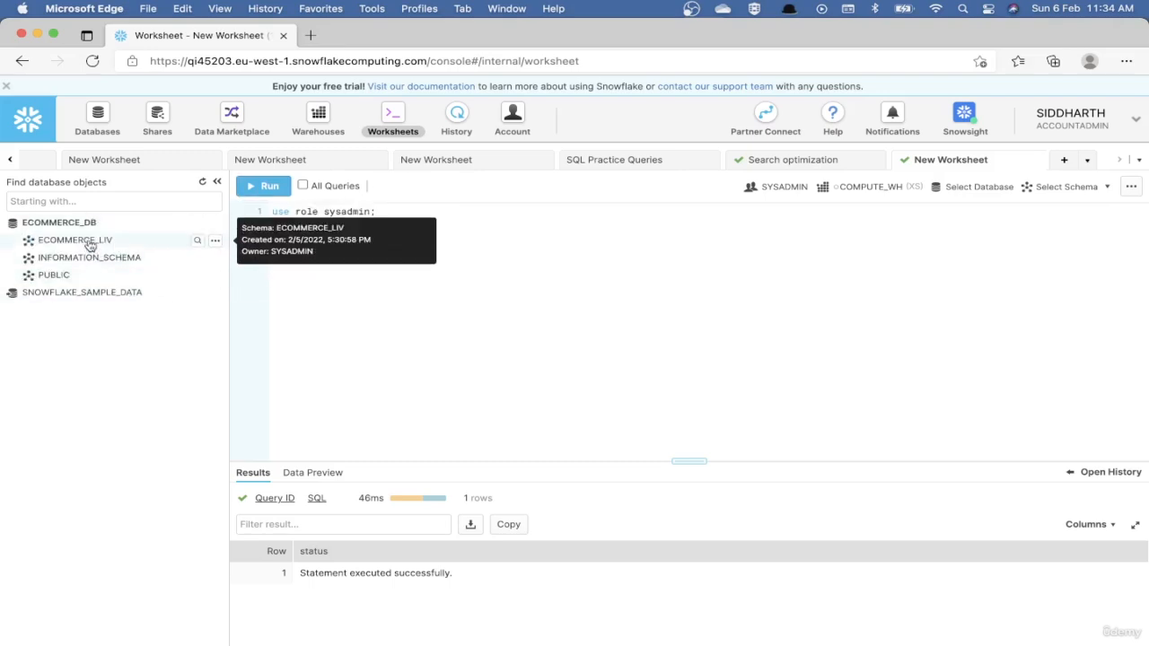
{"action": "double_click", "coordinate": [89, 243]}
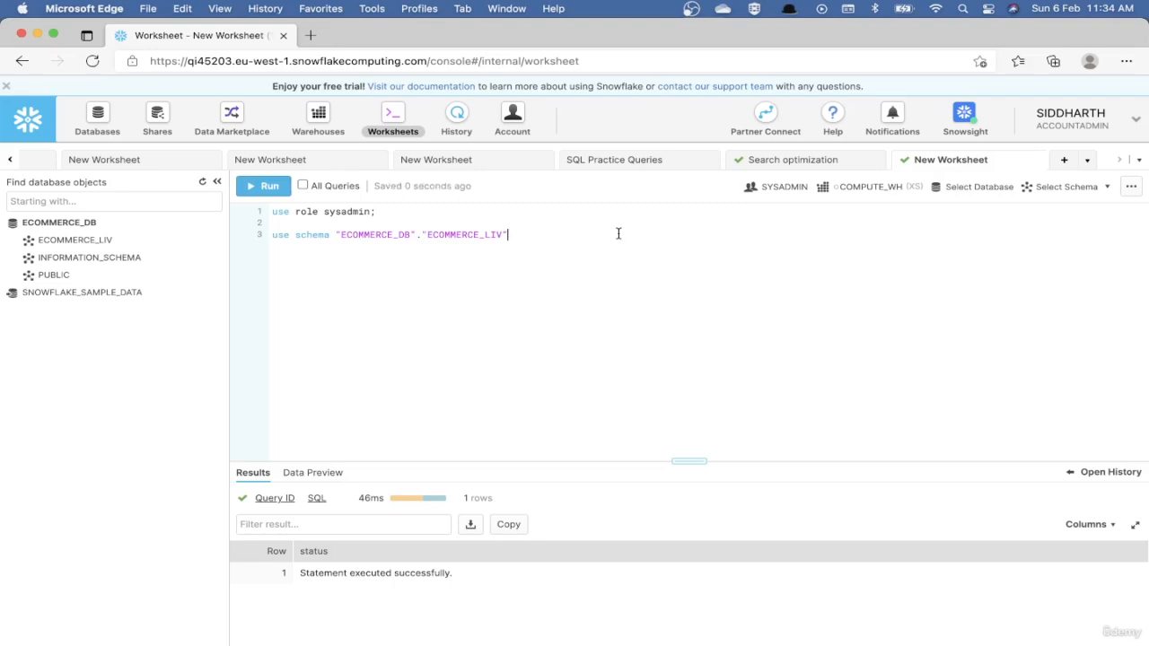
{"action": "type", "text": ";"}
{"action": "key", "text": "super+Return"}
Add and run the statement use warehouse prod_xl; two lines below the use schema statement.
{"action": "key", "text": "Return"}
{"action": "key", "text": "Return"}
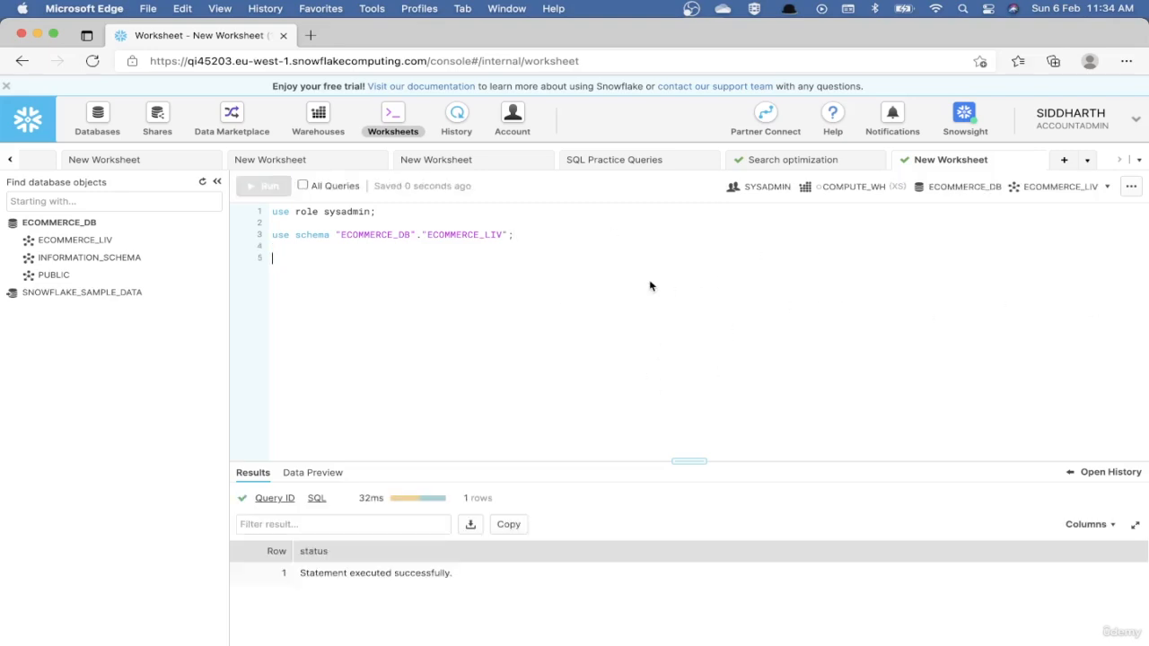
{"action": "type", "text": "use warehou"}
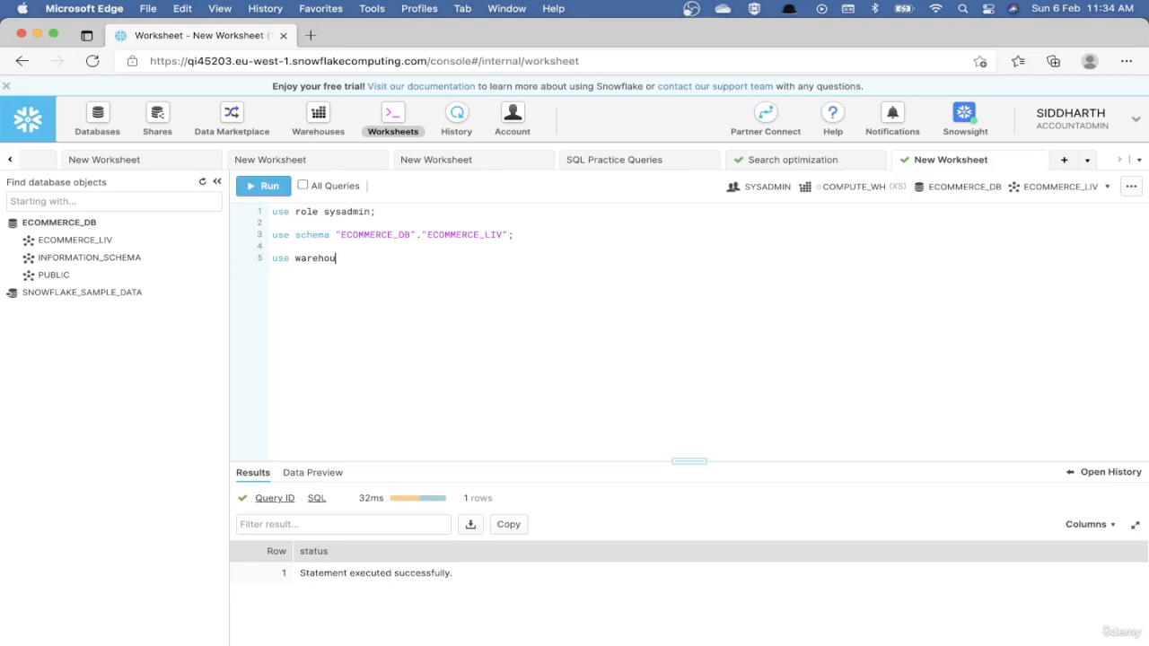
{"action": "type", "text": "se prod_xl;"}
{"action": "key", "text": "super+Return"}
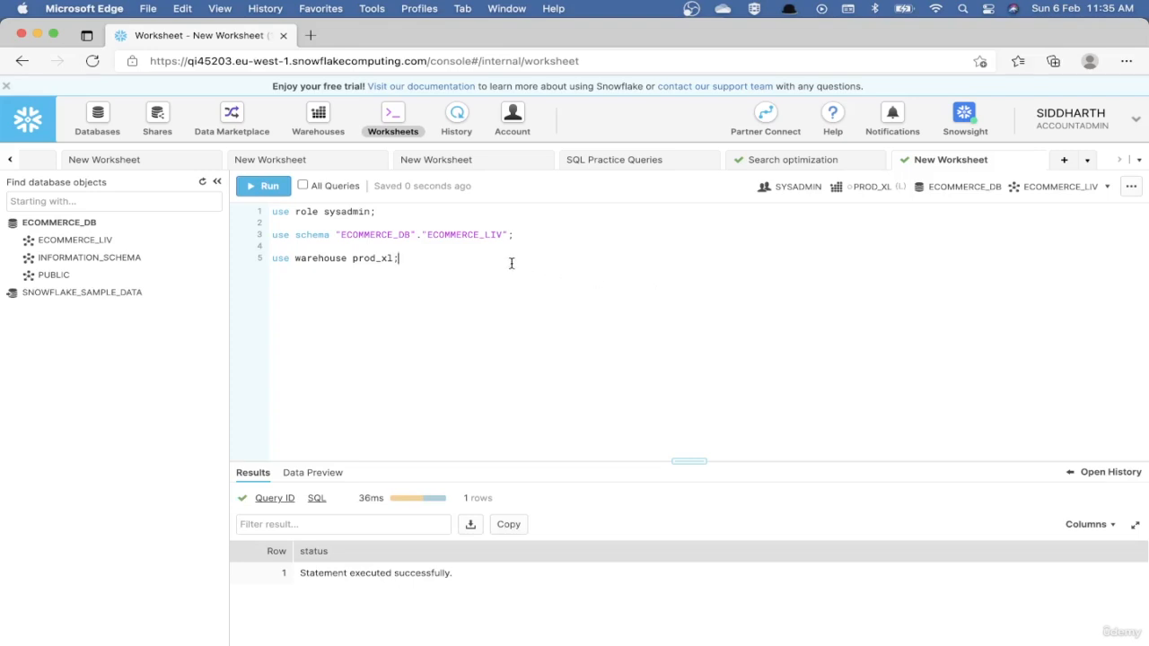
Expand the ECOMMERCE_LIV schema, and write and run the query select count(1) from lineitem; on line 7.
{"action": "key", "text": "Return"}
{"action": "key", "text": "Return"}
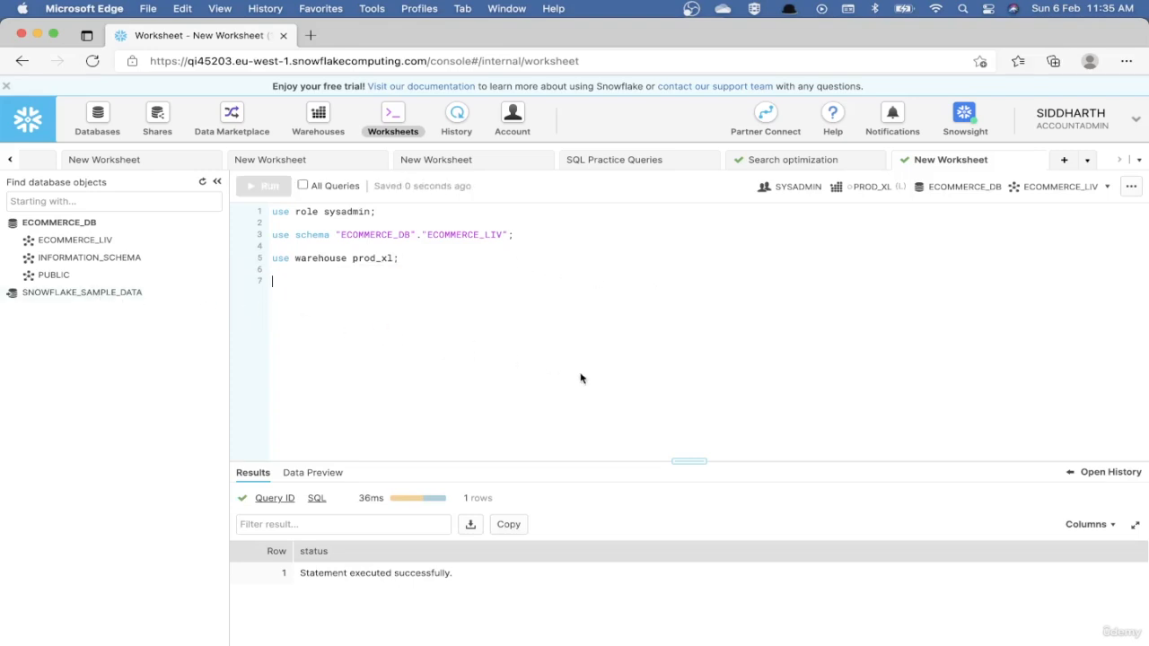
{"action": "left_click", "coordinate": [101, 243]}
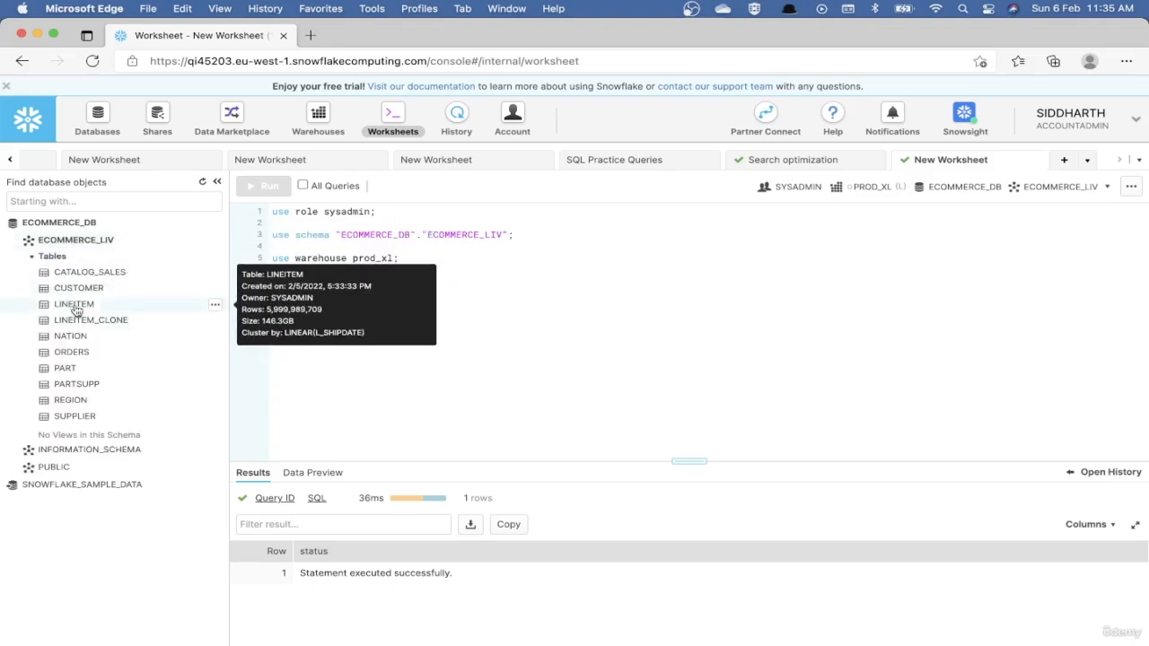
{"action": "type", "text": "selec"}
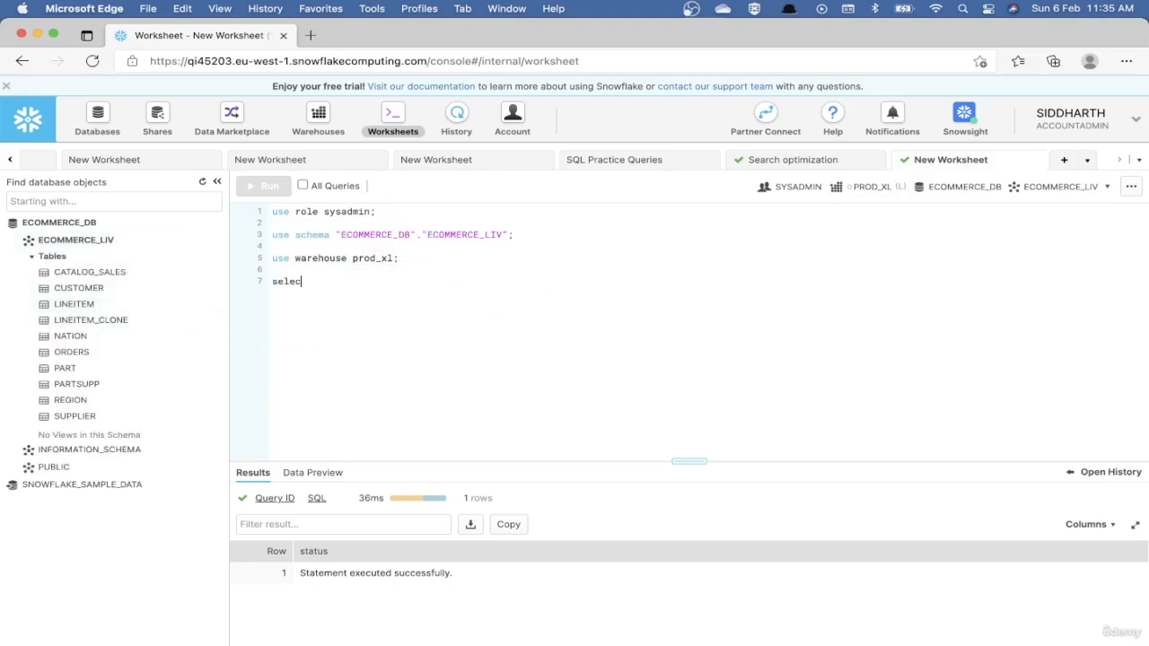
{"action": "type", "text": "t count(1"}
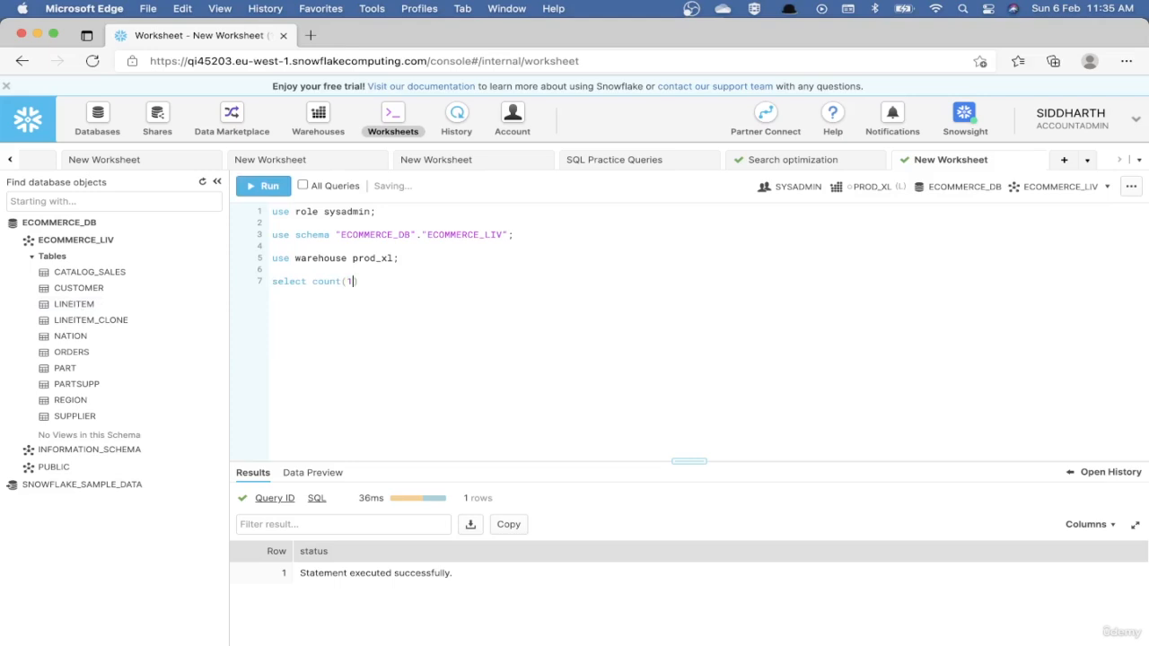
{"action": "type", "text": ") from lintei"}
{"action": "key", "text": "BackSpace"}
{"action": "key", "text": "BackSpace"}
{"action": "key", "text": "BackSpace"}
{"action": "type", "text": "eitem;"}
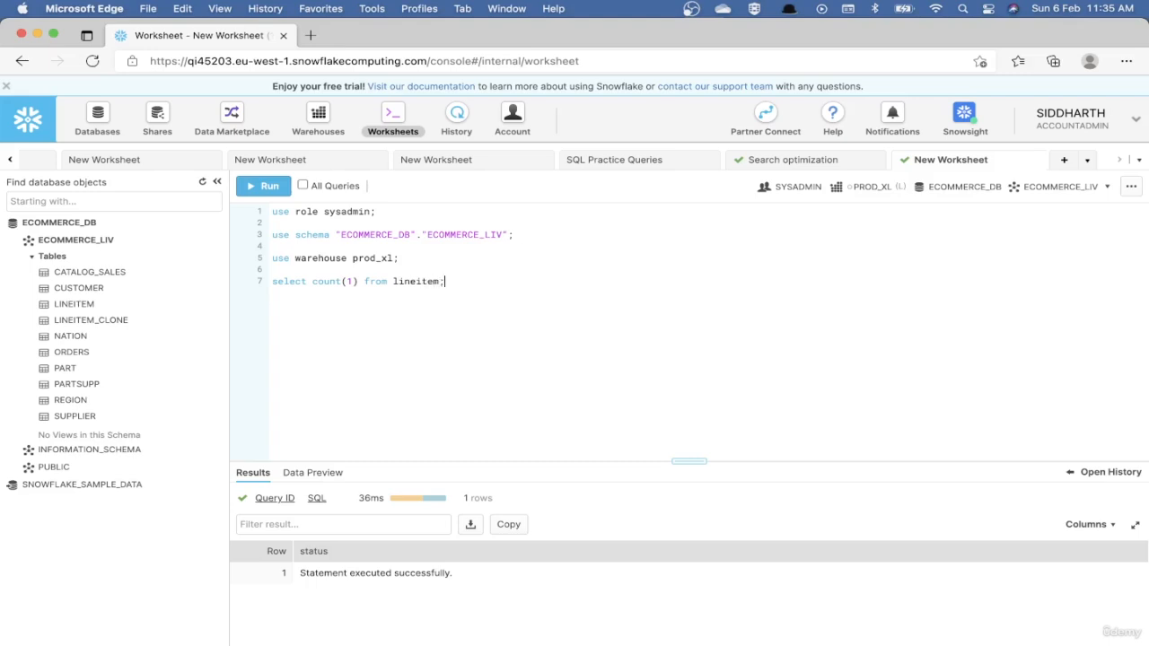
{"action": "key", "text": "super+Return"}
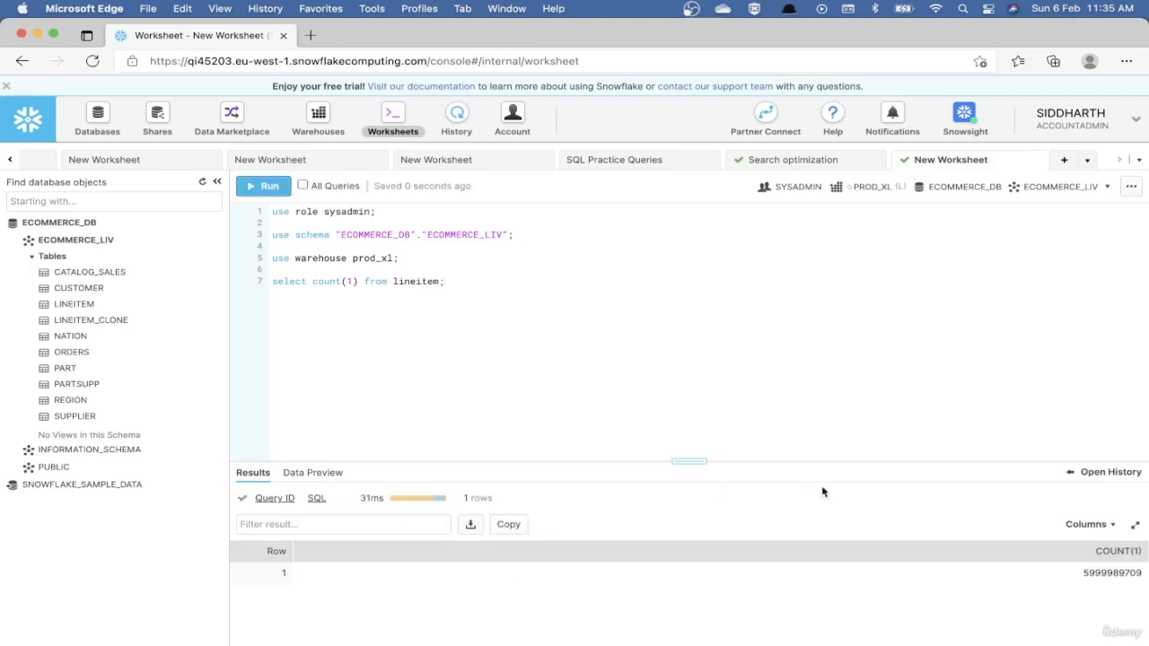
Enlarge the results area and examine the execution profile of the count query, returning to the worksheet.
{"action": "left_click_drag", "start_coordinate": [689, 461], "coordinate": [692, 398]}
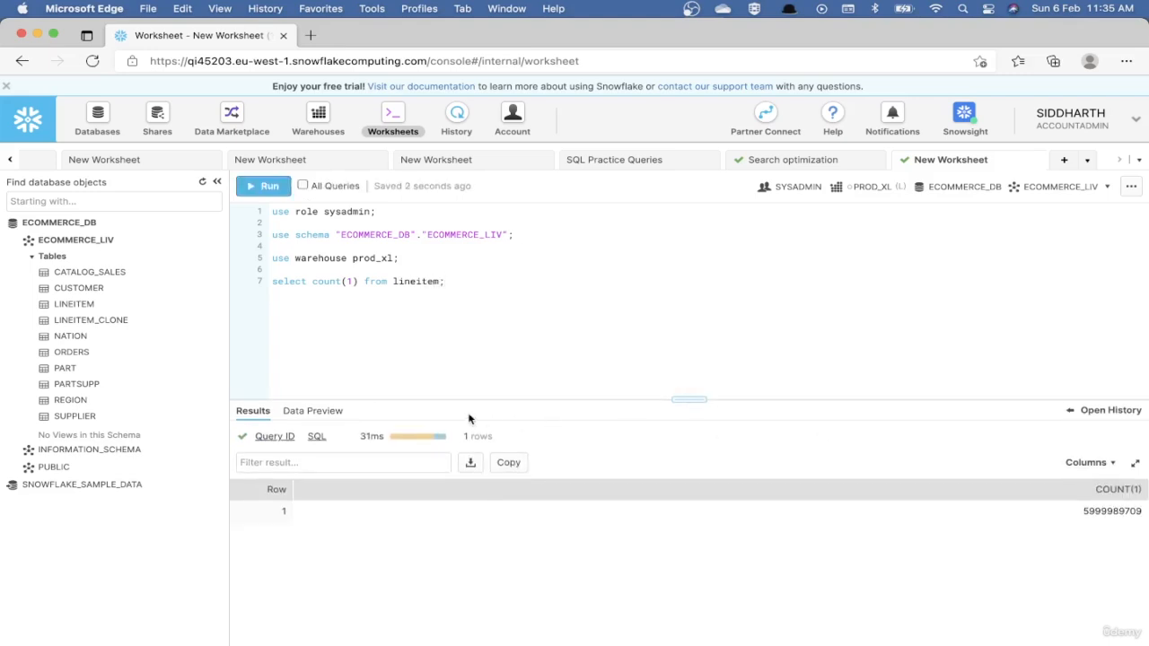
{"action": "mouse_move", "coordinate": [359, 436]}
{"action": "mouse_move", "coordinate": [275, 442]}
{"action": "left_click", "coordinate": [319, 460]}
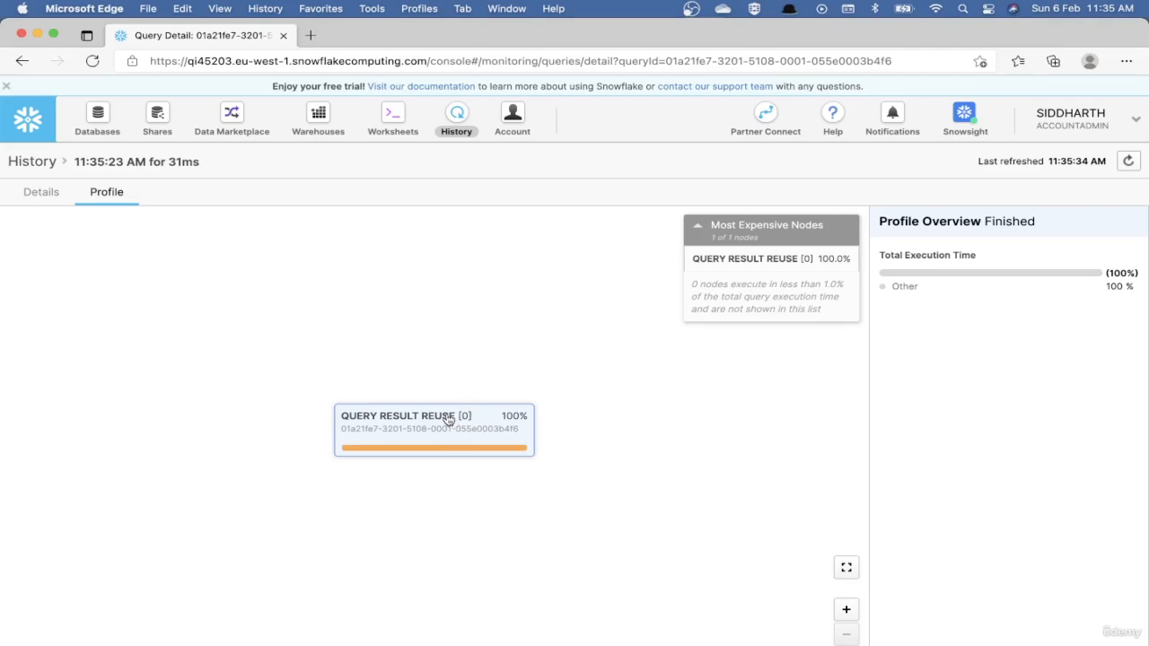
{"action": "left_click", "coordinate": [395, 123]}
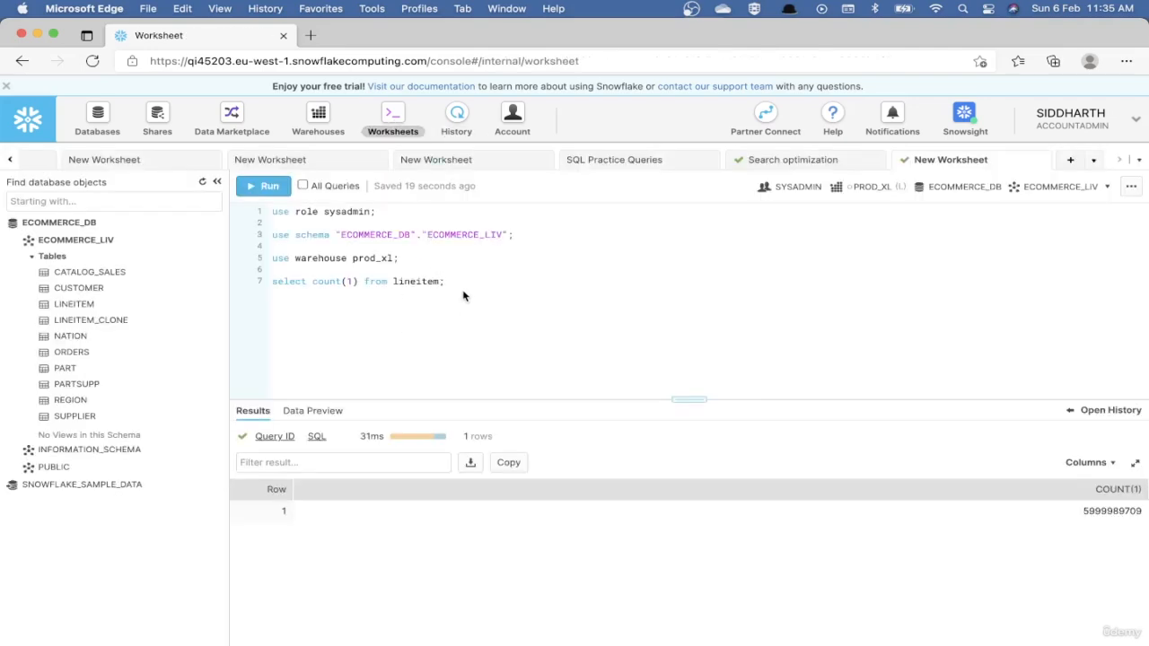
Copy ALTER SESSION SET USE_CACHED_RESULT = FALSE; from query_history_caching_examples.sql in Visual Studio Code into the Snowflake worksheet below the count query and run it.
{"action": "key", "text": "super+Tab"}
{"action": "key", "text": "super+Tab"}
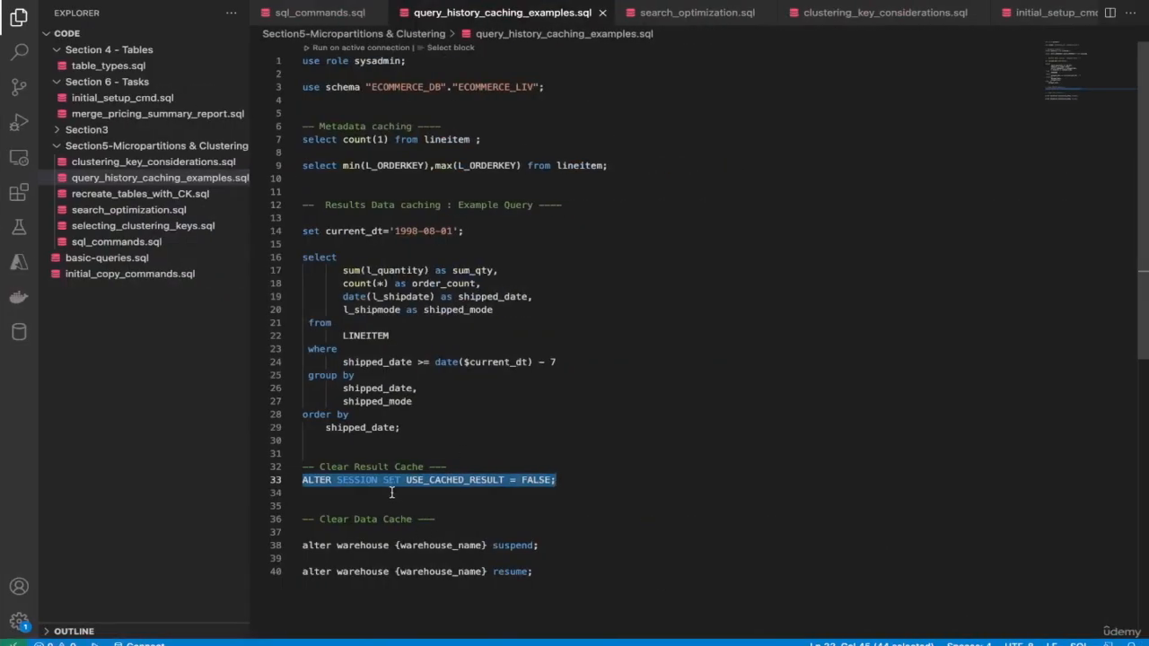
{"action": "double_click", "coordinate": [386, 480]}
{"action": "key", "text": "super+Left"}
{"action": "key", "text": "shift+super+Right"}
{"action": "key", "text": "super+c"}
{"action": "key", "text": "super+Tab"}
{"action": "key", "text": "super+v"}
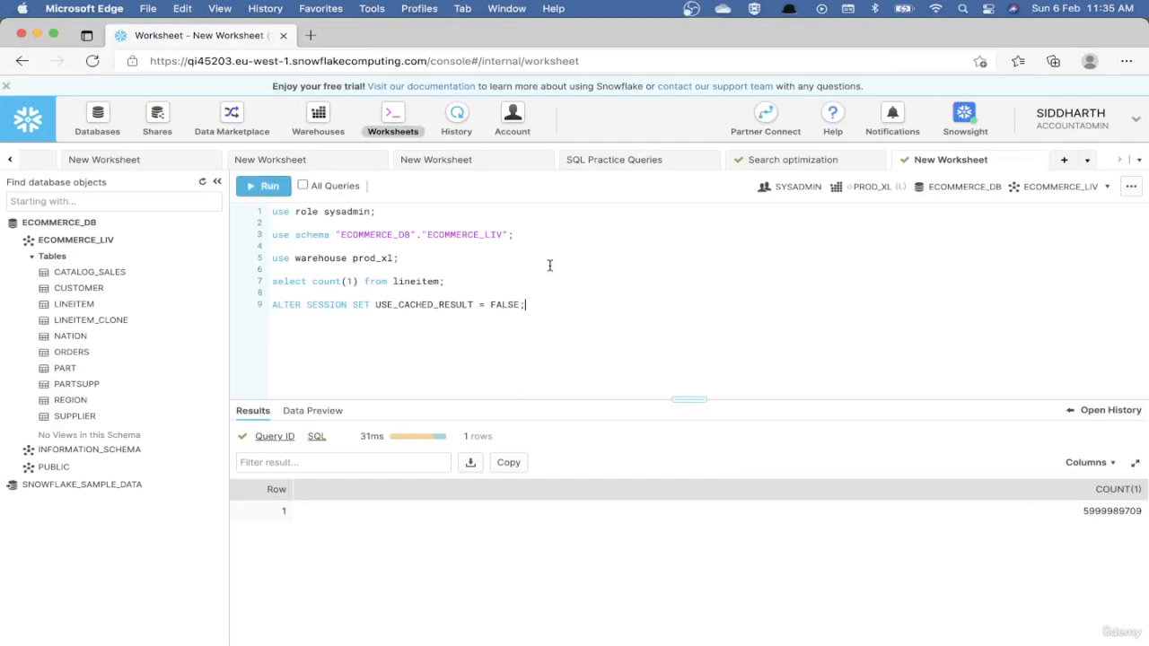
{"action": "key", "text": "super+Return"}
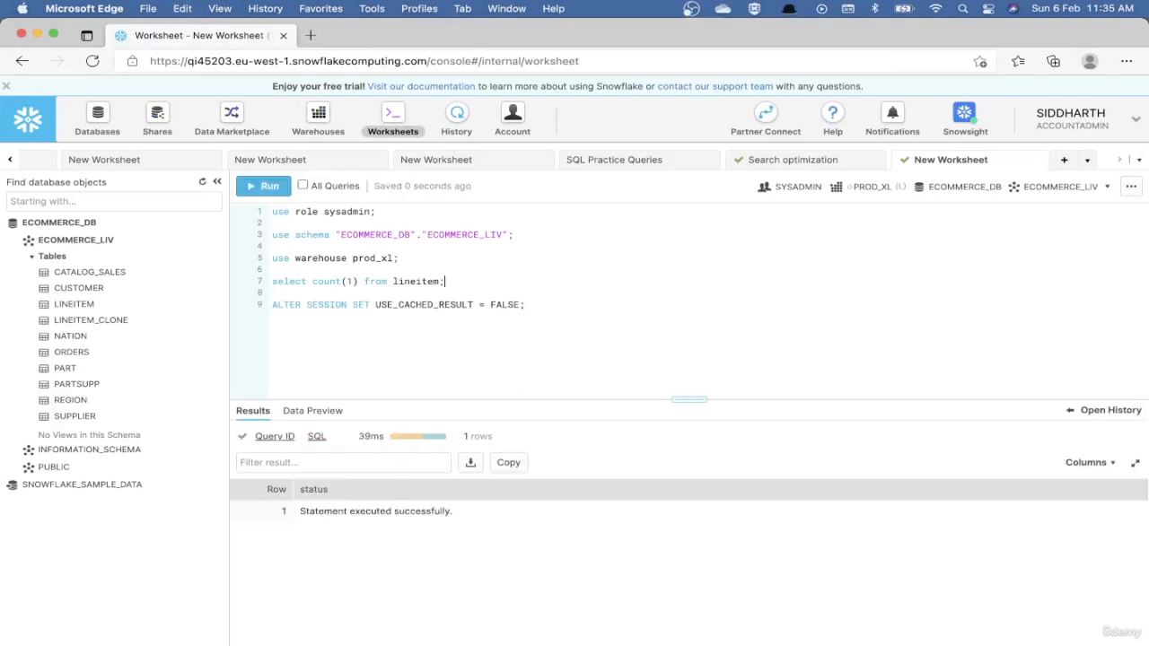
Rerun the lineitem count query and examine the new run's execution profile, returning to the worksheet.
{"action": "key", "text": "super+Return"}
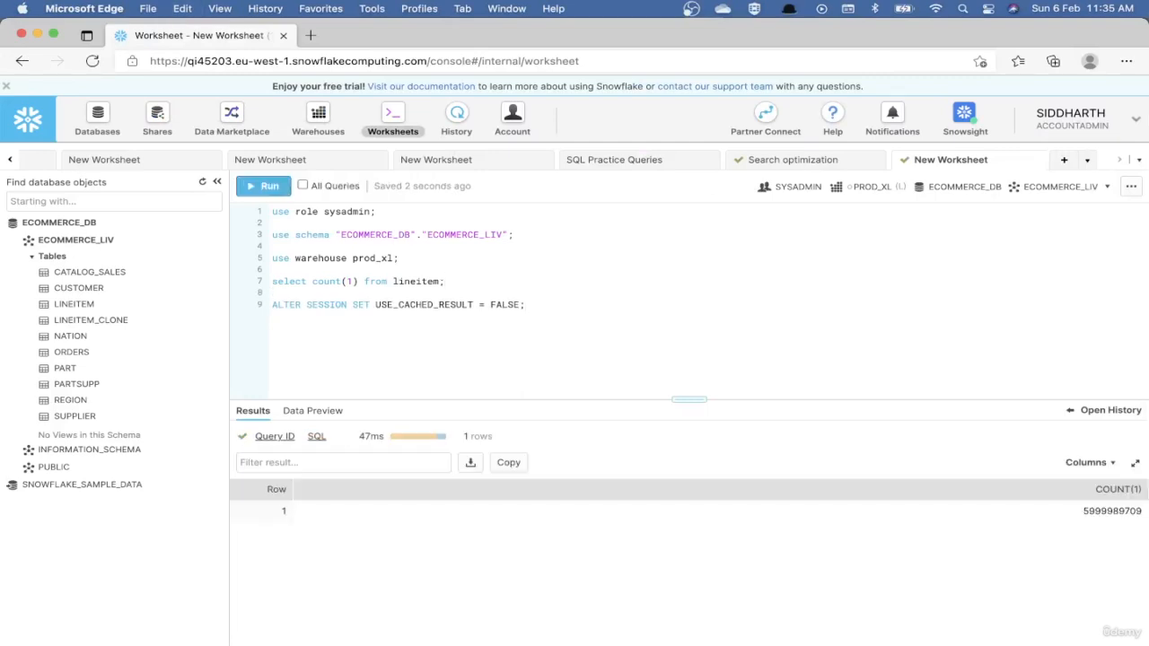
{"action": "mouse_move", "coordinate": [283, 438]}
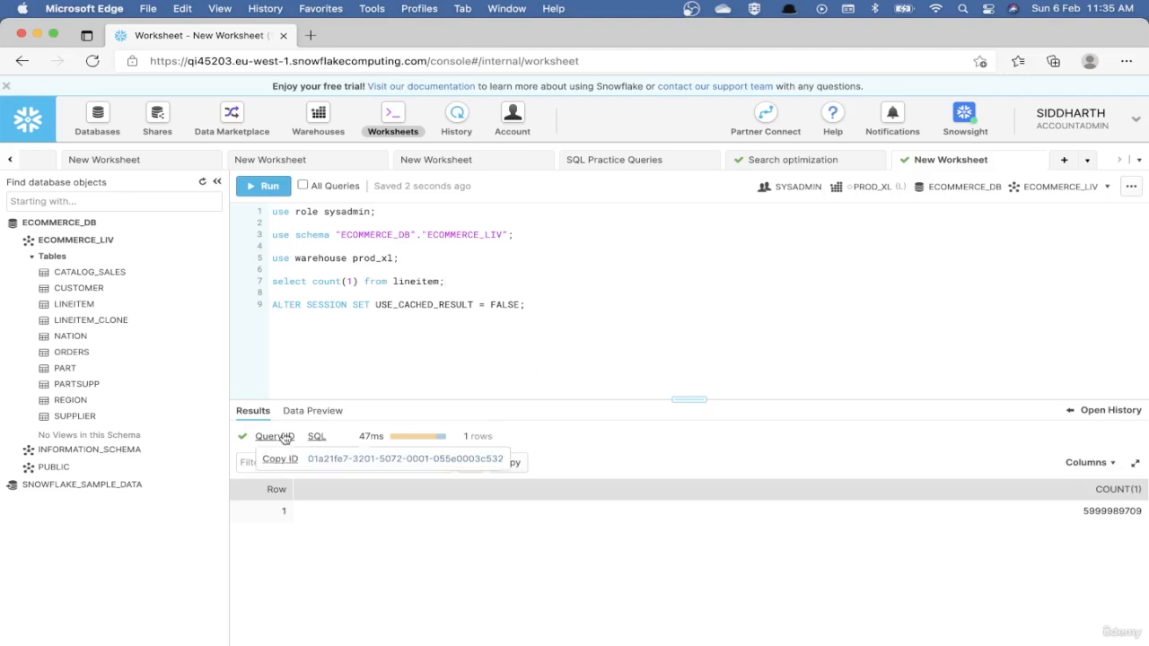
{"action": "left_click", "coordinate": [325, 460]}
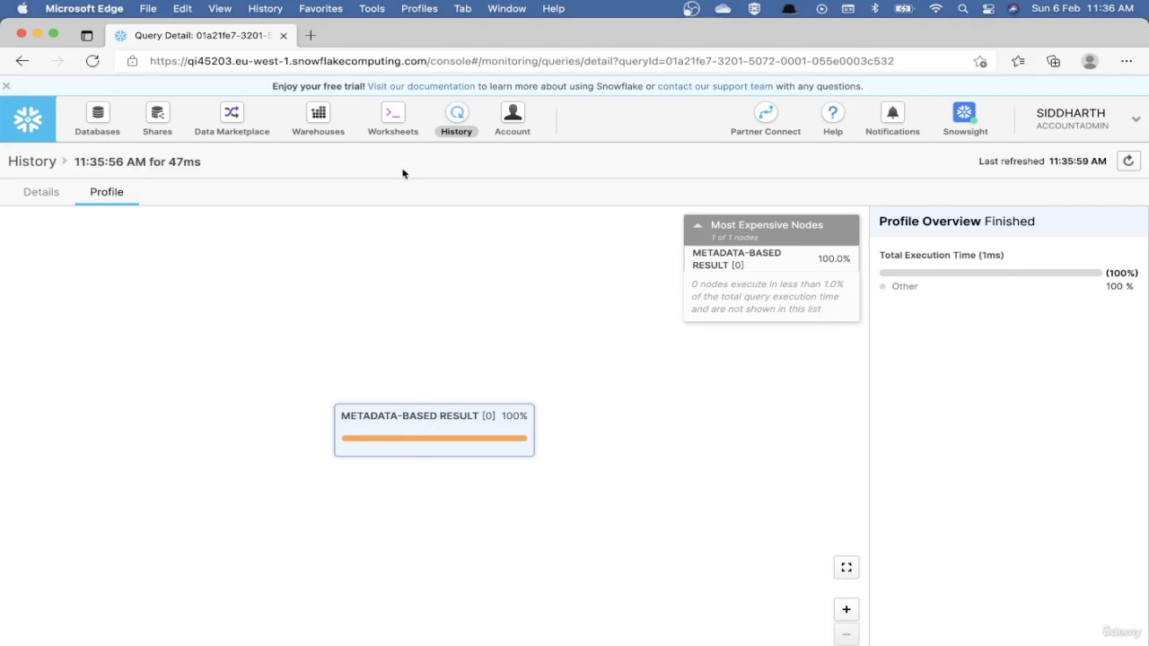
{"action": "left_click", "coordinate": [395, 110]}
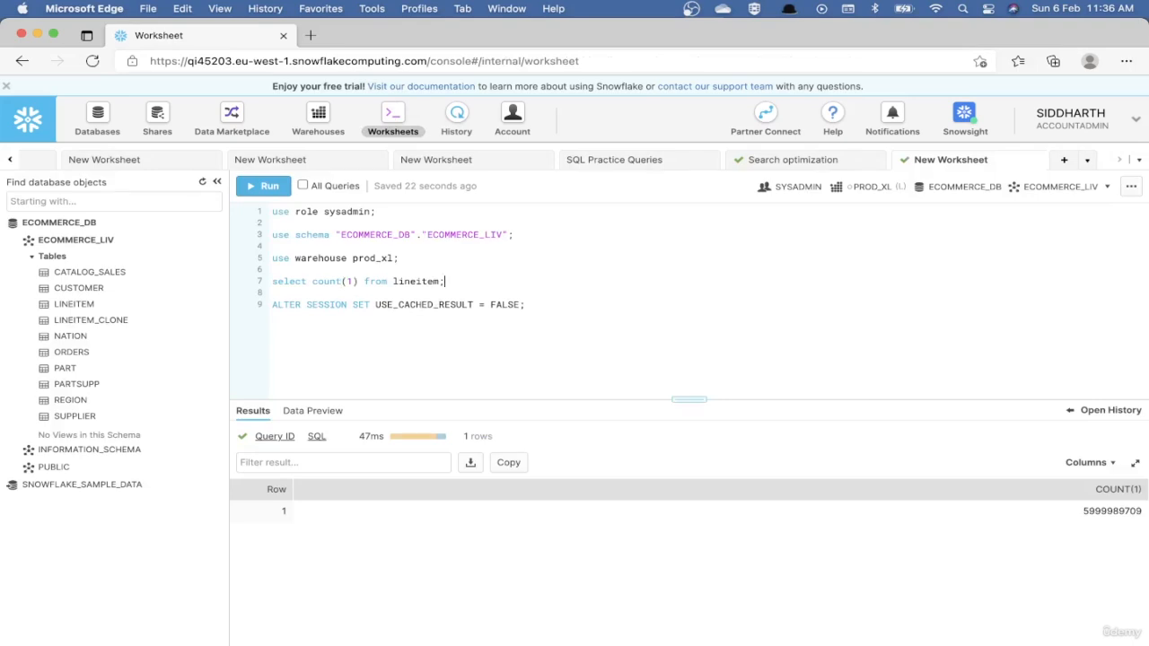
Duplicate the lineitem count query onto line 9 and change the copy to select min() from lineitem;.
{"action": "key", "text": "super+shift+Left"}
{"action": "key", "text": "super+c"}
{"action": "key", "text": "Right"}
{"action": "key", "text": "Return"}
{"action": "key", "text": "Return"}
{"action": "key", "text": "super+v"}
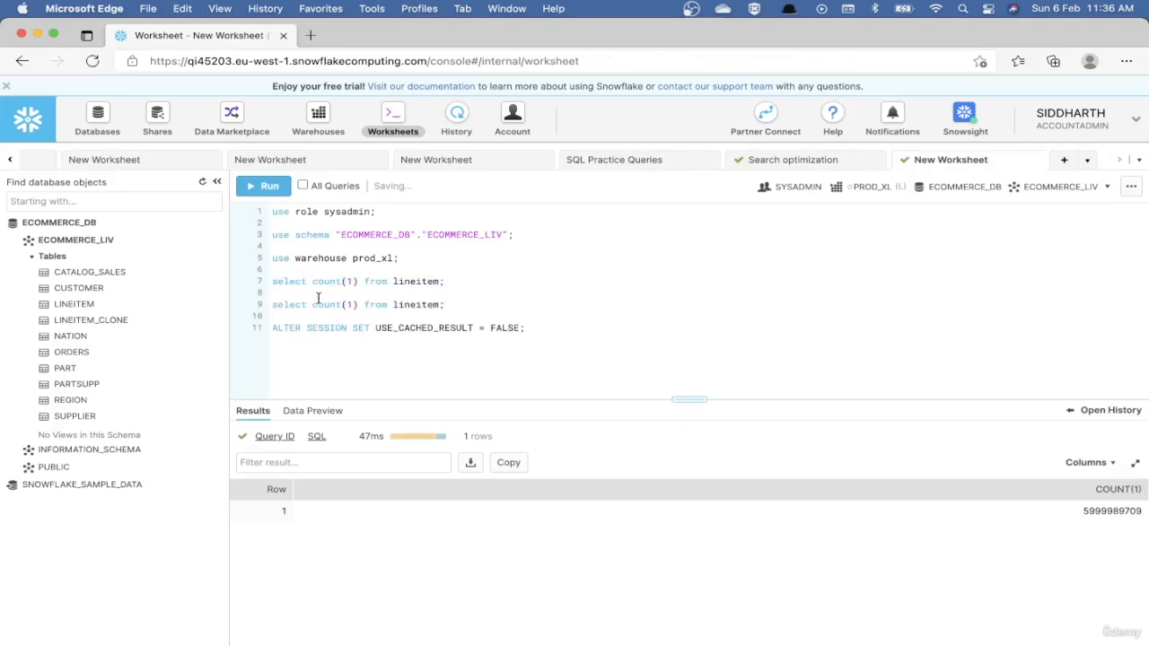
{"action": "double_click", "coordinate": [323, 304]}
{"action": "type", "text": "min"}
{"action": "key", "text": "Right"}
{"action": "key", "text": "Right"}
{"action": "key", "text": "BackSpace"}
Complete the query as select min(L_ORDERKEY),max(L_ORDERKEY) from lineitem; using the column name from the LINEITEM table details, and run it.
{"action": "left_click", "coordinate": [61, 305]}
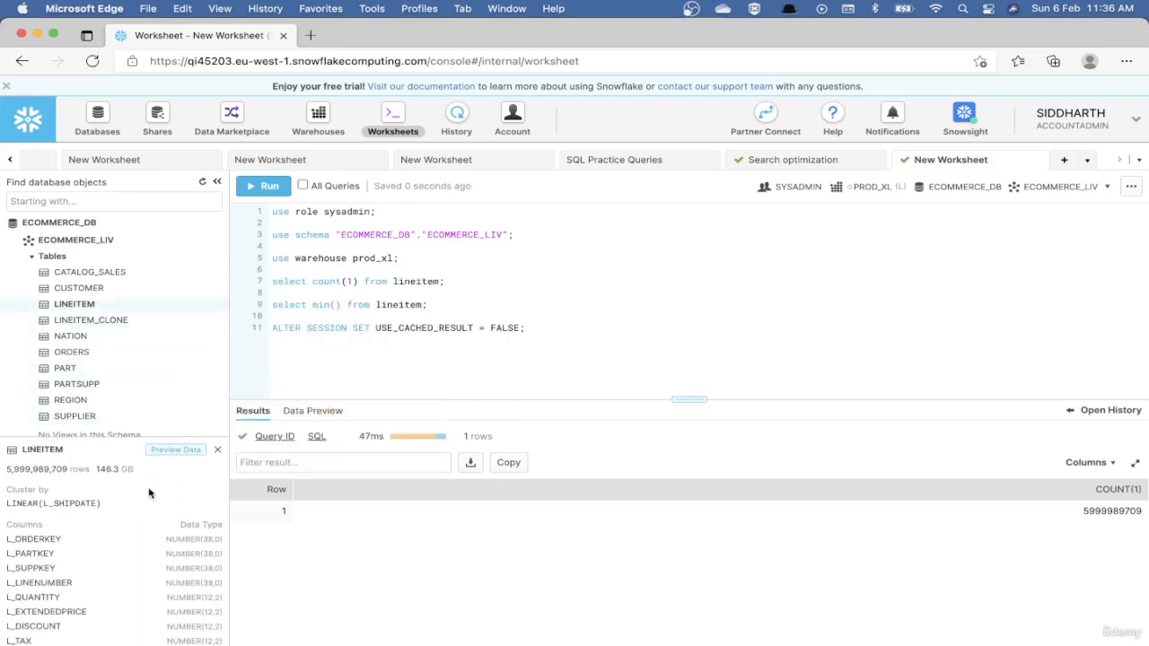
{"action": "double_click", "coordinate": [18, 539]}
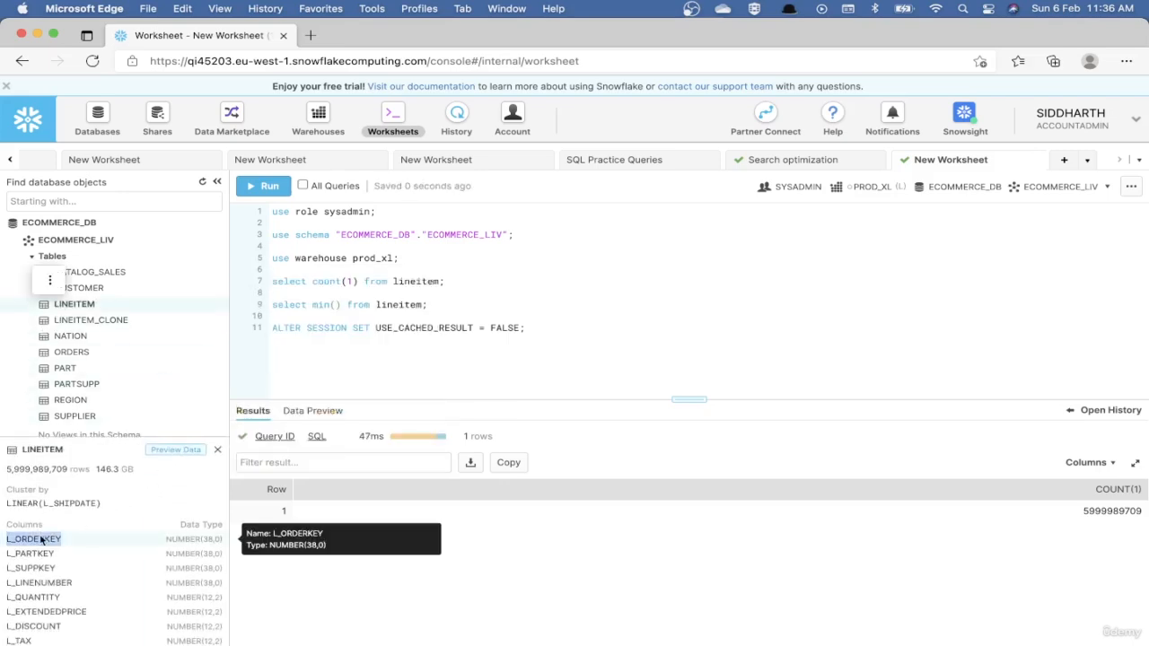
{"action": "left_click", "coordinate": [334, 305]}
{"action": "key", "text": "cmd+v"}
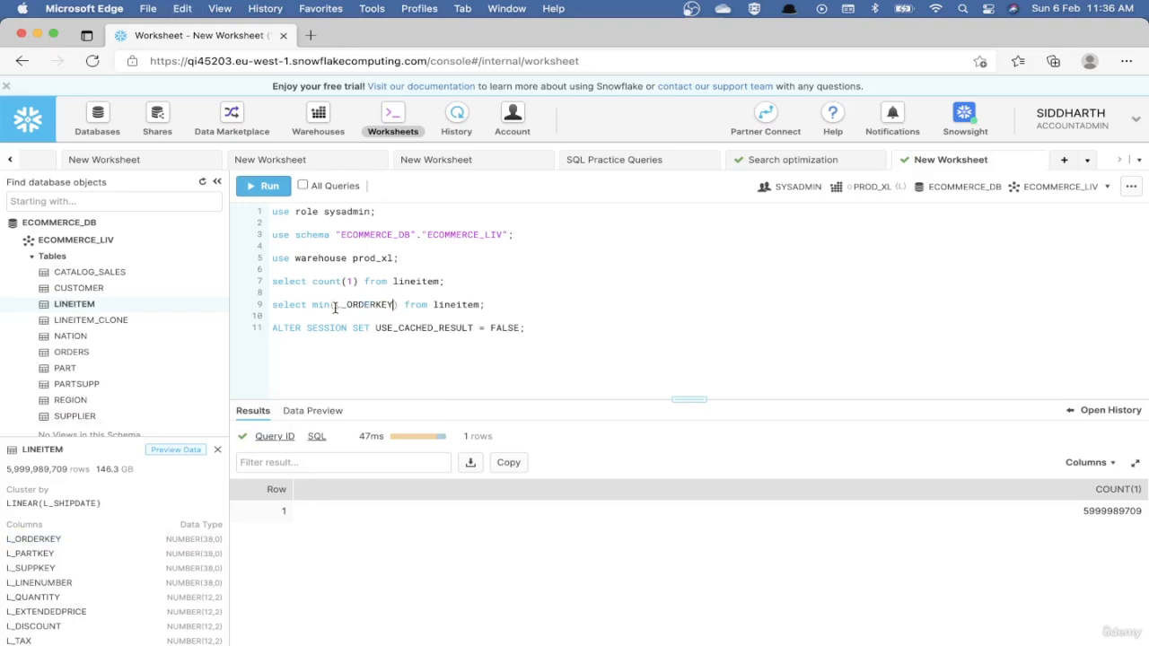
{"action": "type", "text": ",max("}
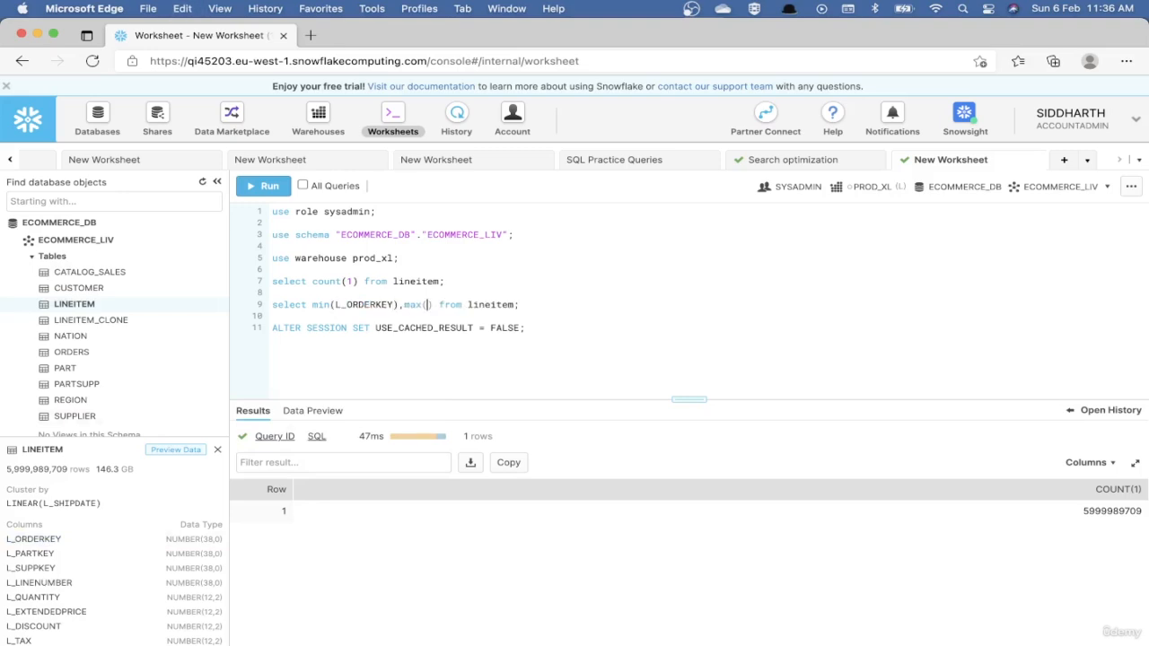
{"action": "key", "text": "cmd+v"}
{"action": "key", "text": "cmd+Return"}
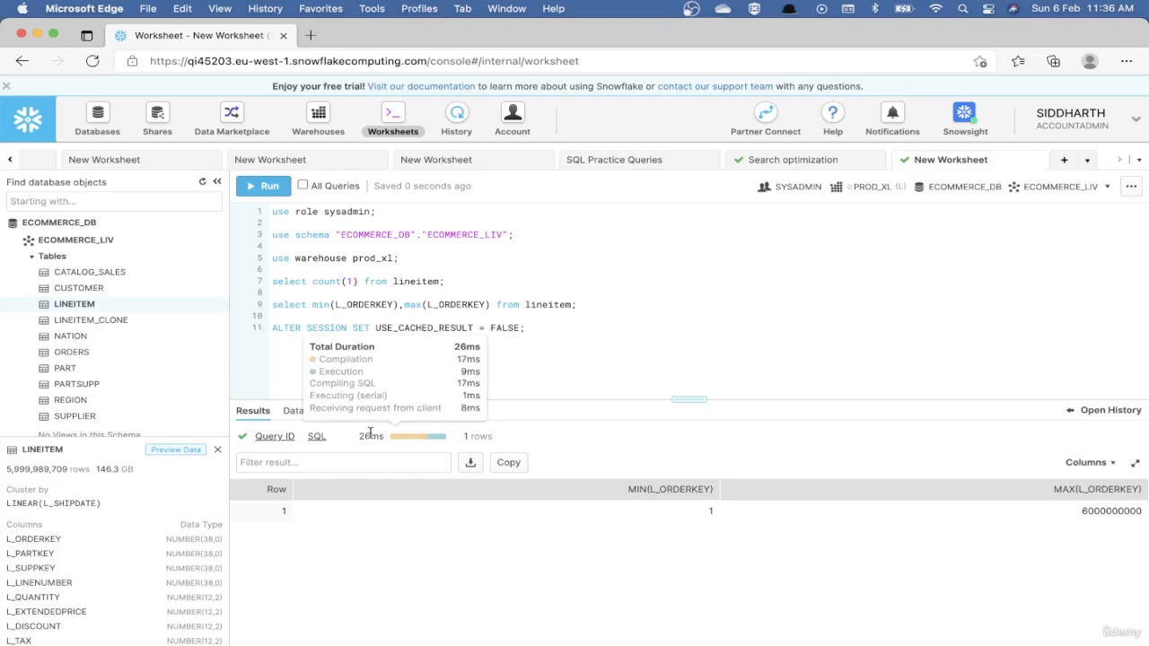
Examine the execution profile of the min/max L_ORDERKEY query, returning to the worksheet.
{"action": "mouse_move", "coordinate": [285, 438]}
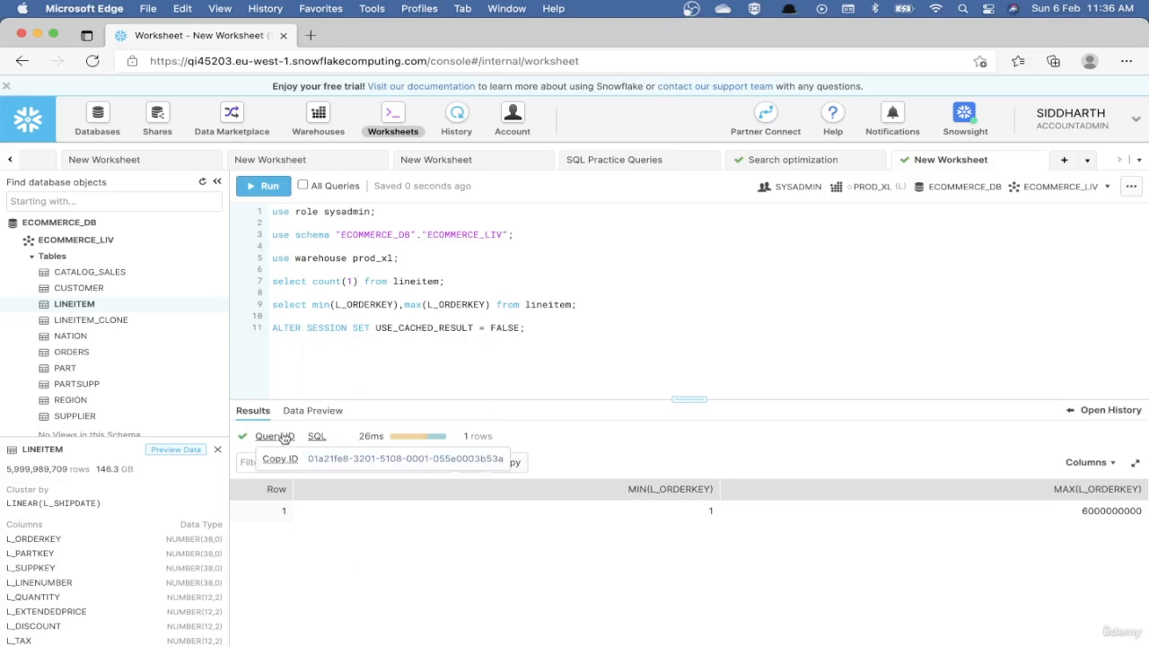
{"action": "left_click", "coordinate": [331, 459]}
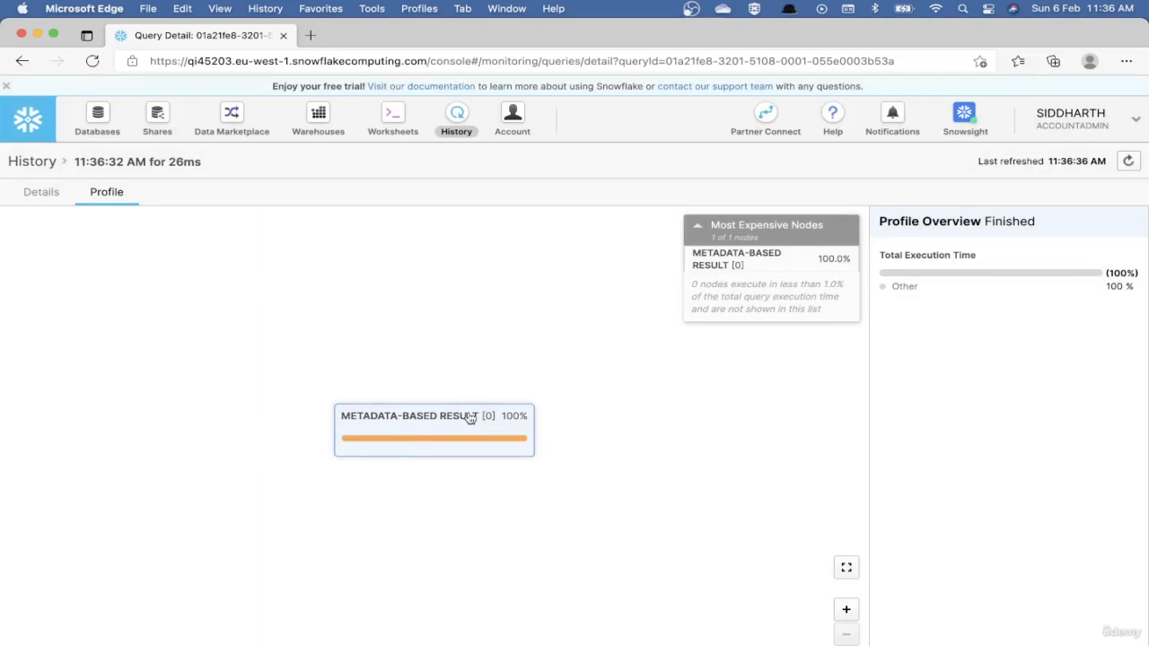
{"action": "left_click", "coordinate": [395, 117]}
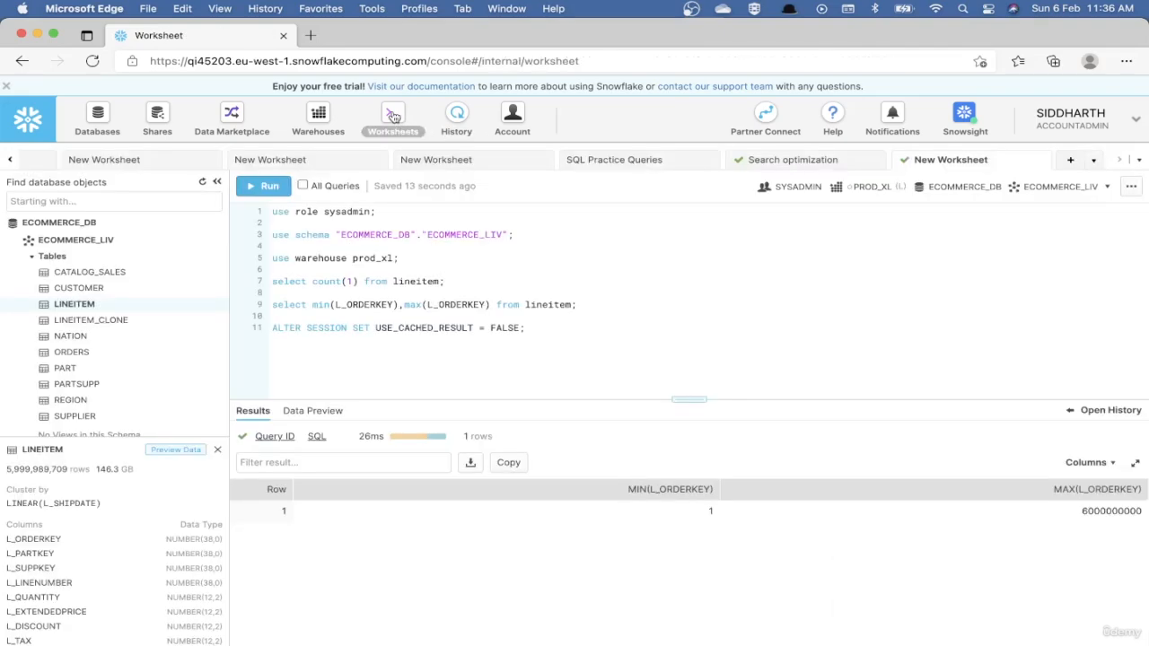
Copy the set current_dt statement and the LINEITEM aggregate query from query_history_caching_examples.sql in VS Code into the Snowflake worksheet at line 14.
{"action": "left_click", "coordinate": [544, 328]}
{"action": "key", "text": "Return"}
{"action": "key", "text": "Return"}
{"action": "key", "text": "Return"}
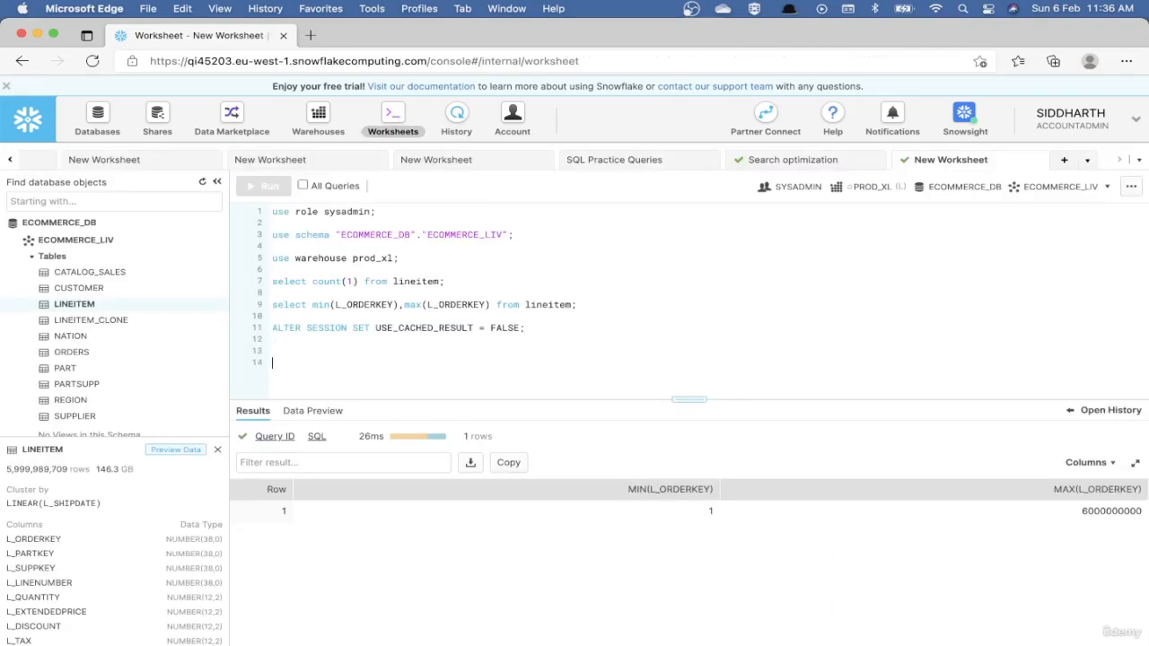
{"action": "key", "text": "super+Tab"}
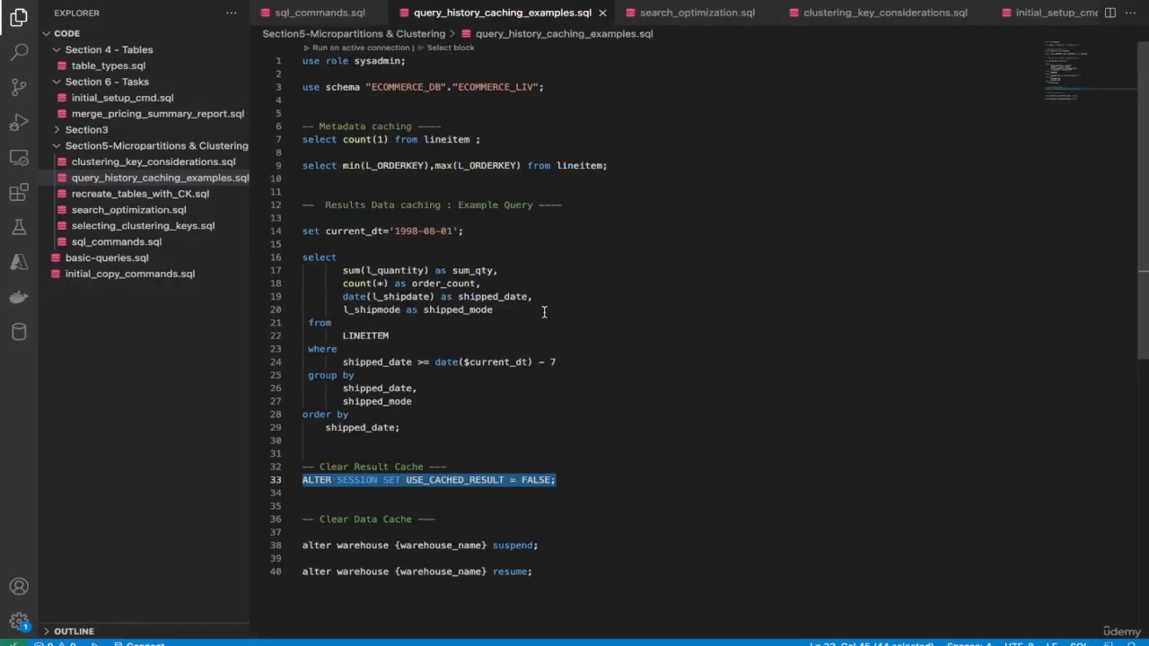
{"action": "left_click", "coordinate": [377, 233]}
{"action": "key", "text": "Home"}
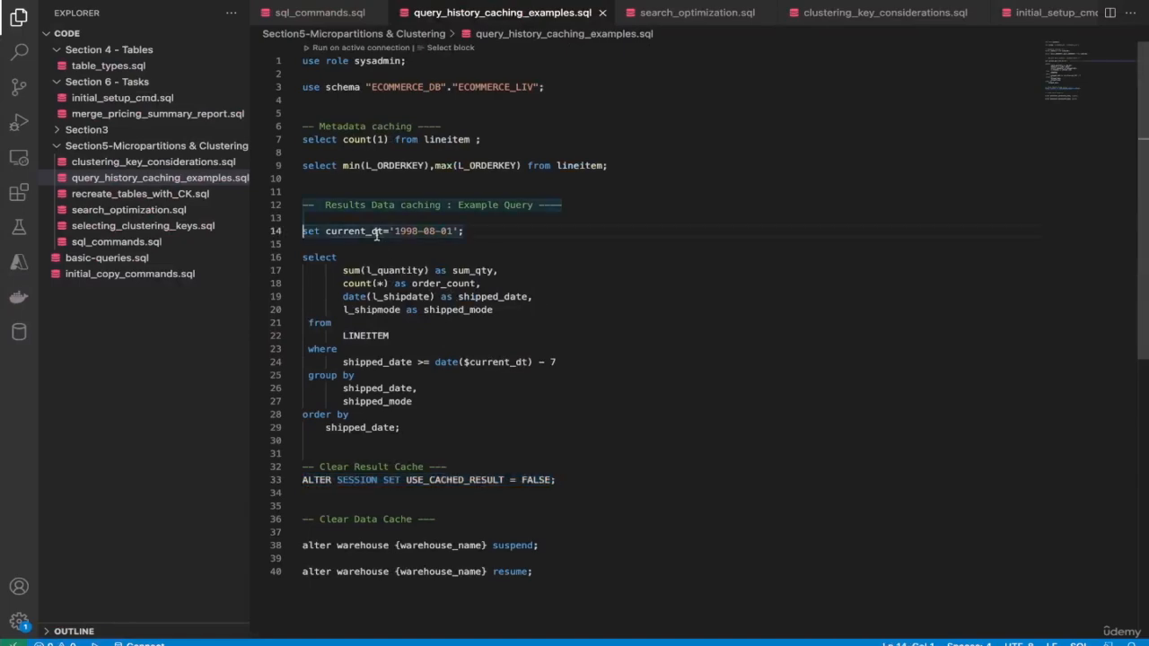
{"action": "left_click", "coordinate": [409, 428], "text": "shift"}
{"action": "key", "text": "super+c"}
{"action": "key", "text": "super+Tab"}
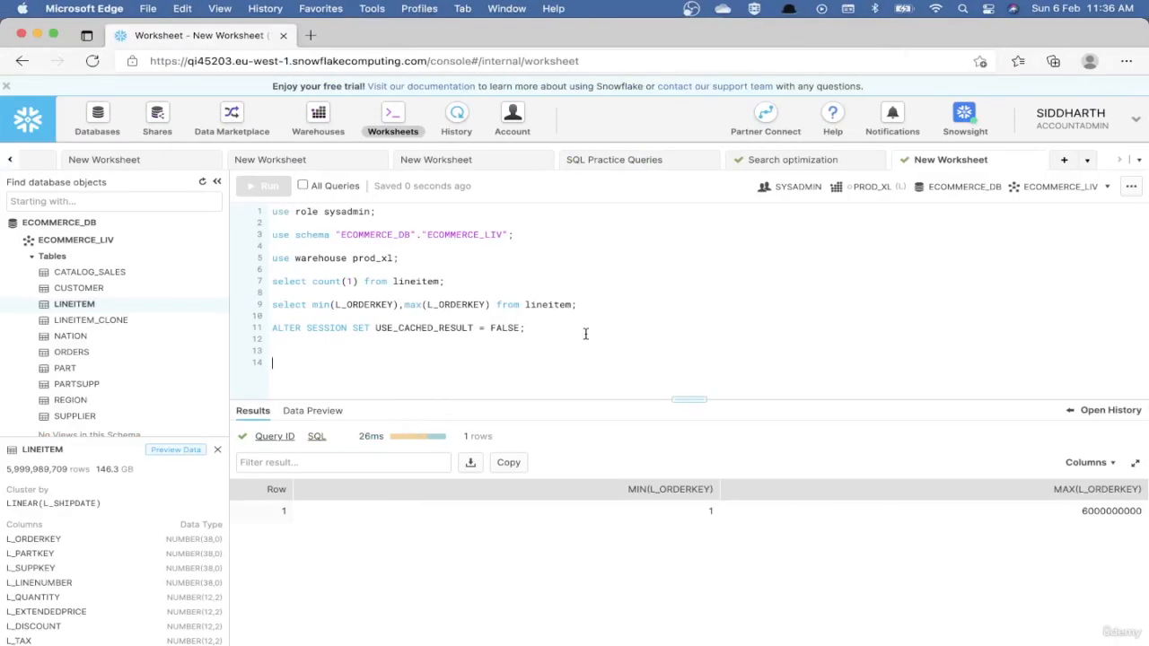
{"action": "key", "text": "super+v"}
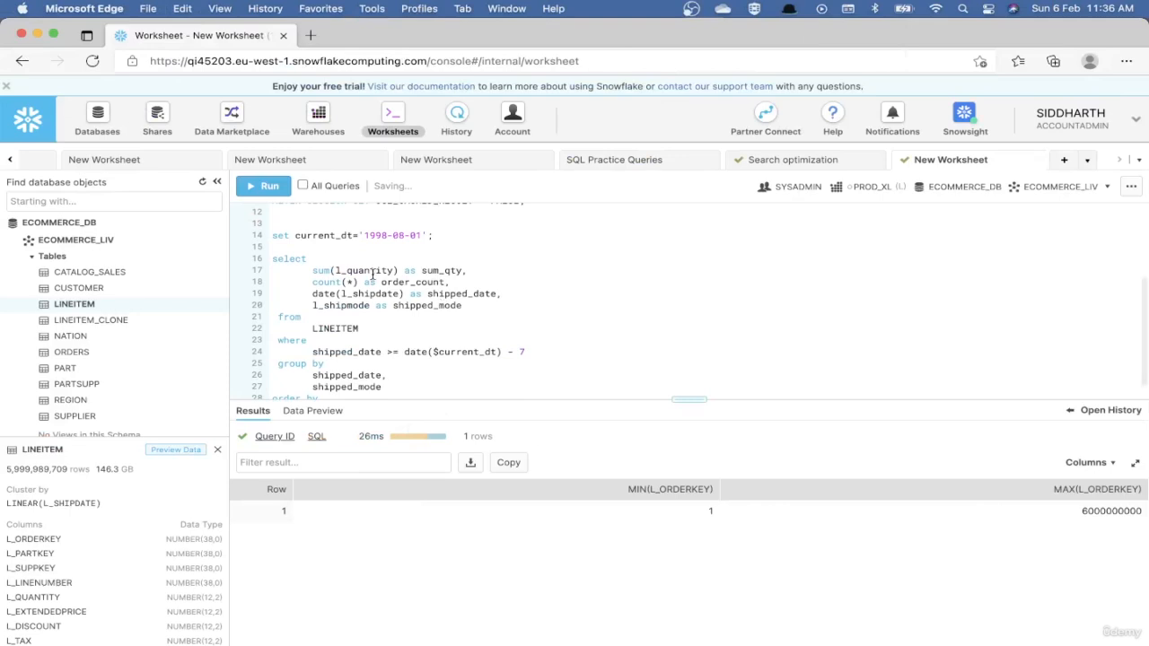
Review the current_dt variable and its use with LINEITEM, and run set current_dt='1998-08-01';.
{"action": "double_click", "coordinate": [317, 236]}
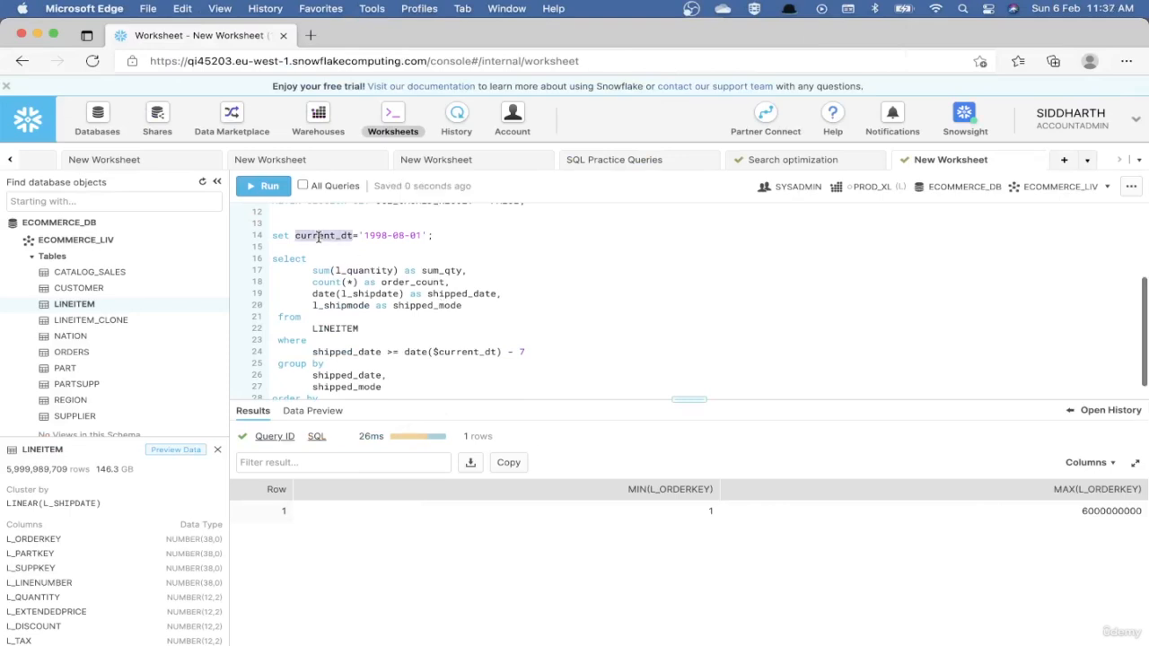
{"action": "key", "text": "super+Right"}
{"action": "double_click", "coordinate": [379, 236]}
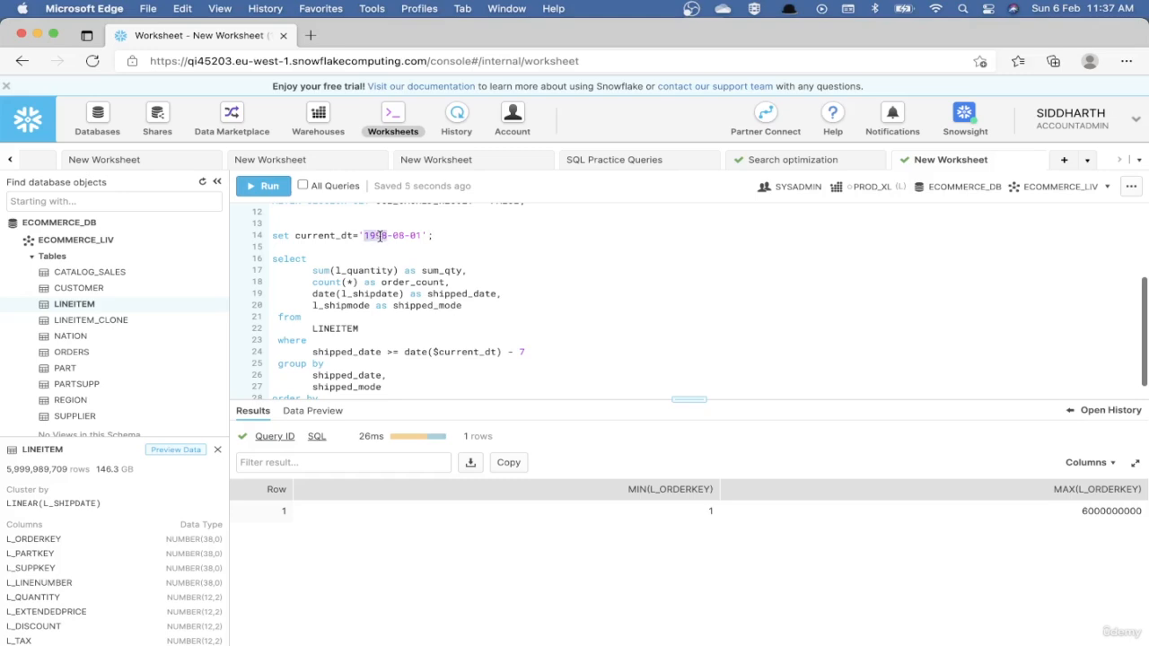
{"action": "double_click", "coordinate": [338, 328]}
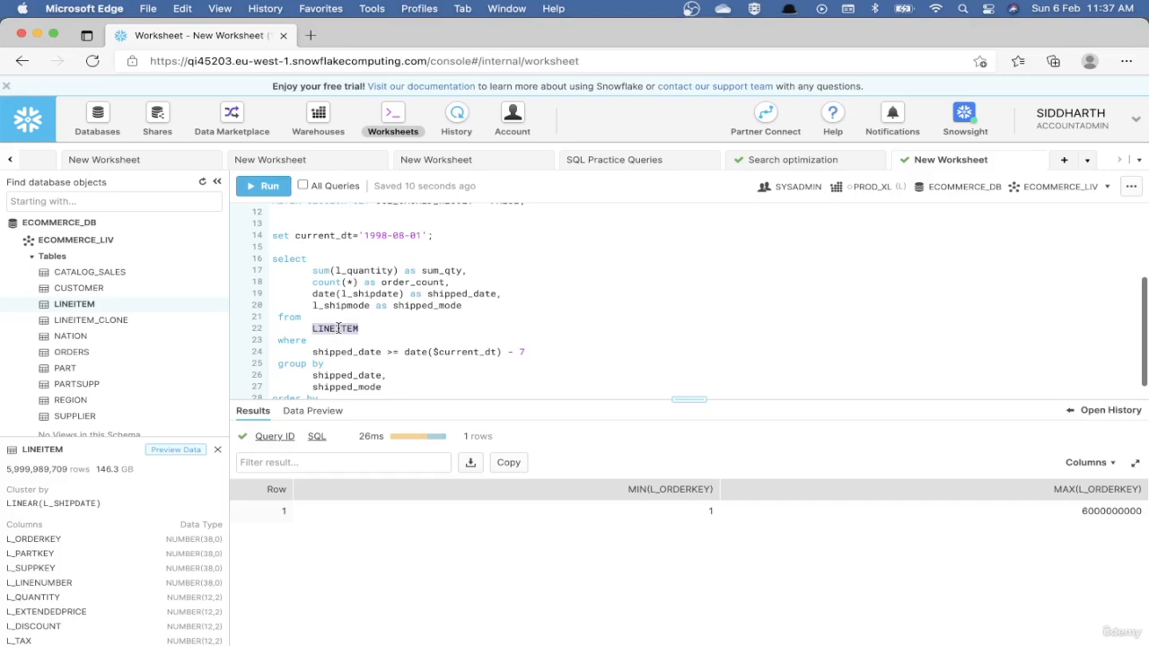
{"action": "left_click", "coordinate": [433, 236]}
{"action": "double_click", "coordinate": [303, 235]}
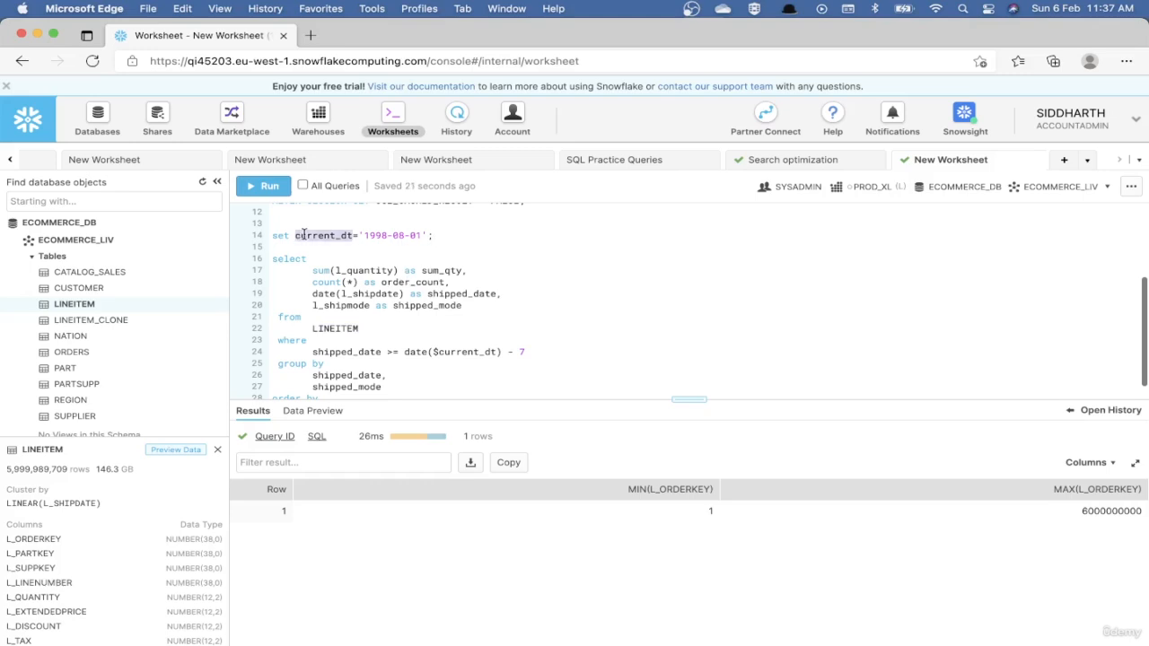
{"action": "left_click", "coordinate": [479, 241]}
{"action": "key", "text": "ctrl+Return"}
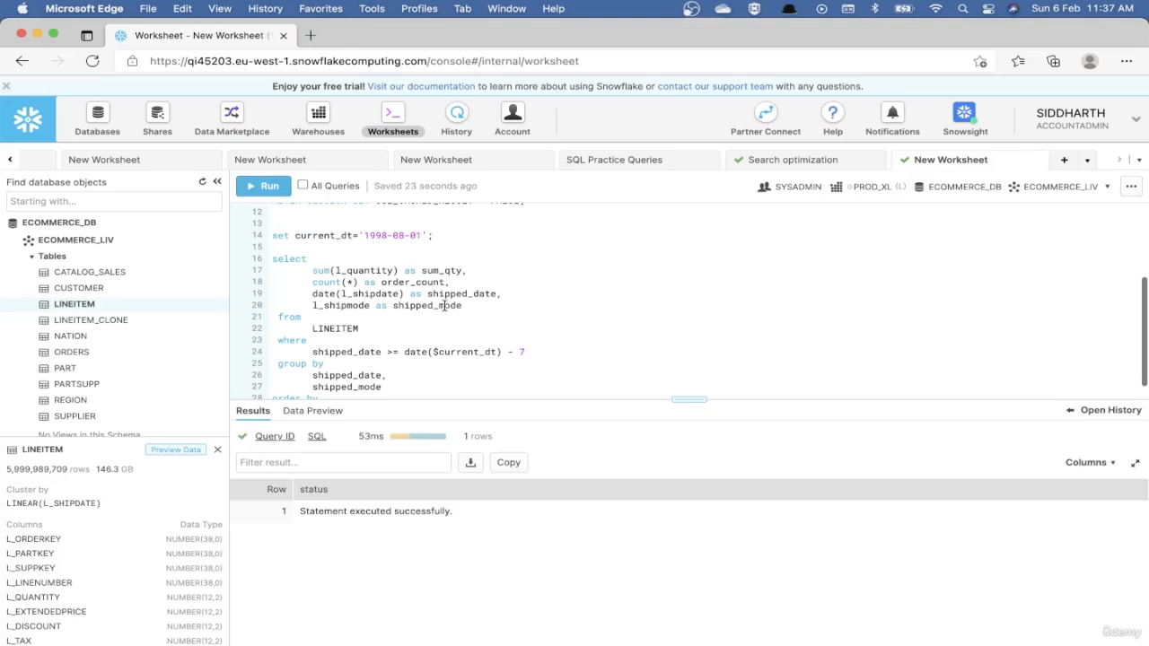
Review the aggregate query's selected columns and its shipped_date >= date($current_dt) - 7 filter, and run the query.
{"action": "scroll", "coordinate": [438, 319], "scroll_direction": "down", "scroll_amount": 2}
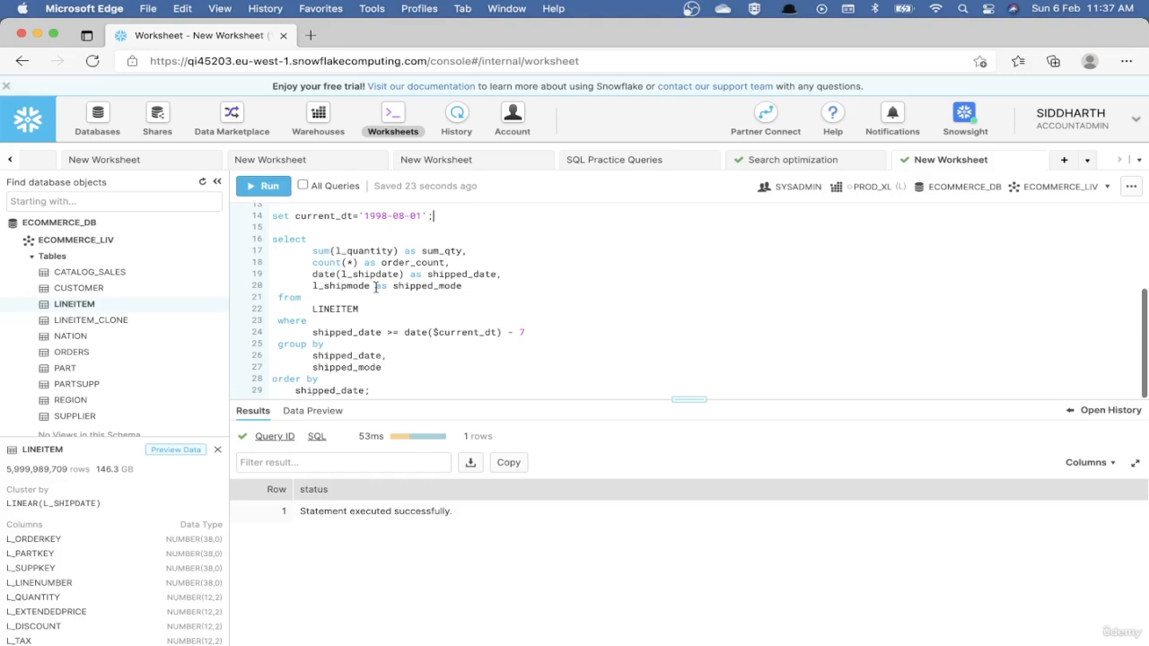
{"action": "double_click", "coordinate": [447, 334]}
{"action": "left_click_drag", "start_coordinate": [312, 252], "coordinate": [477, 298]}
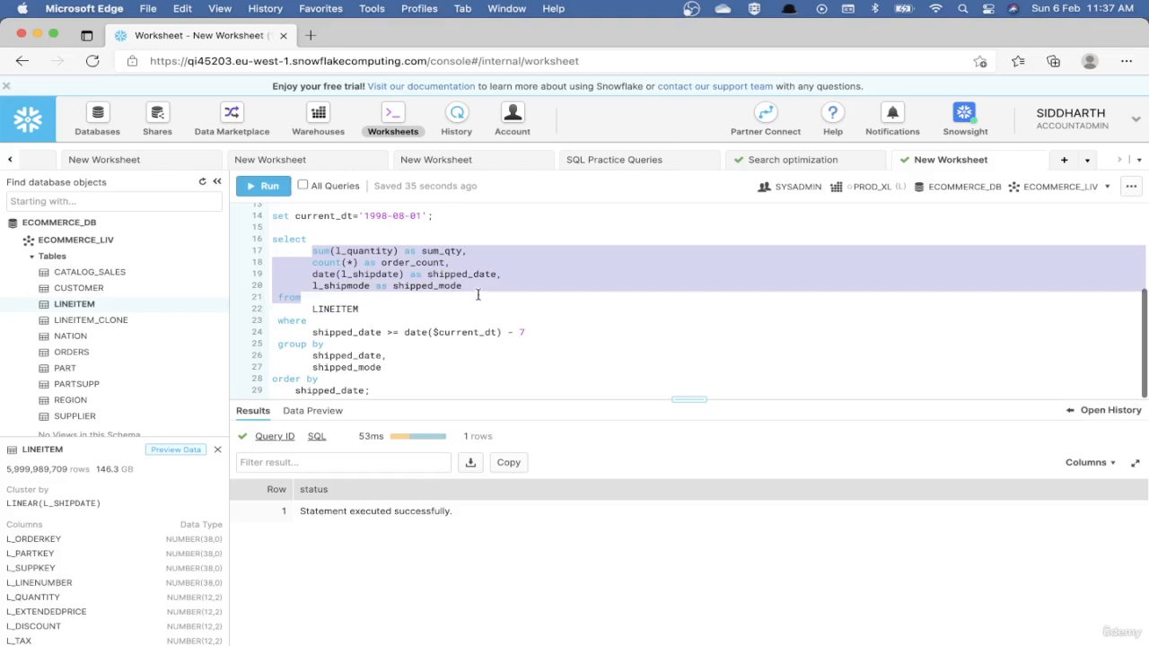
{"action": "double_click", "coordinate": [360, 272]}
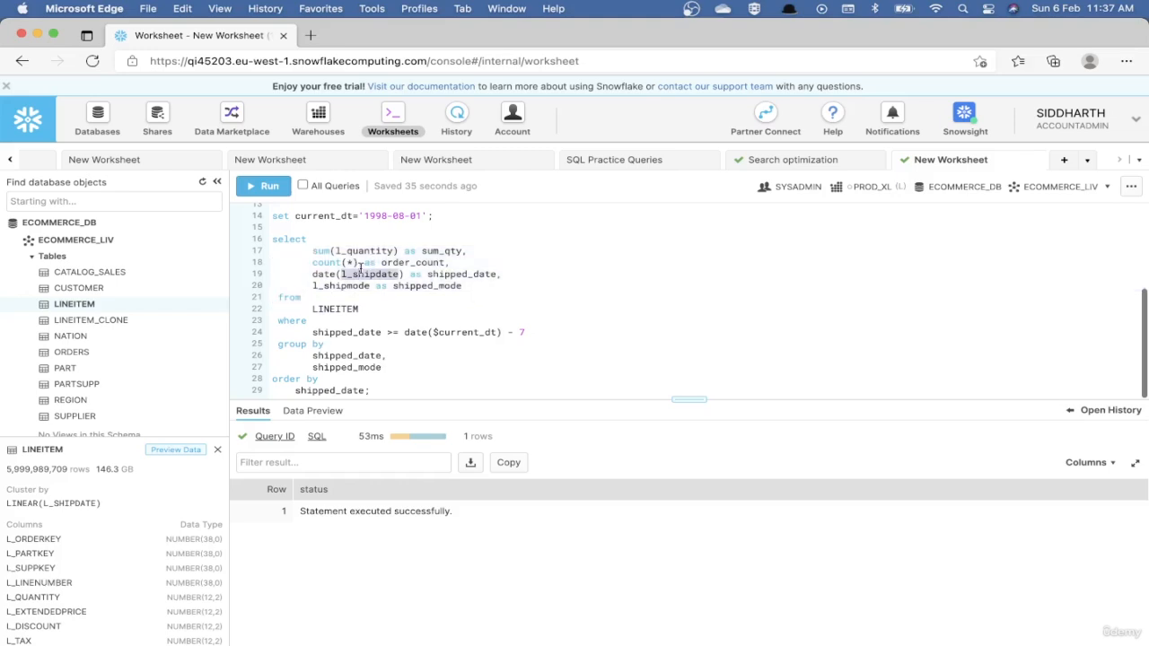
{"action": "left_click", "coordinate": [327, 321]}
{"action": "double_click", "coordinate": [326, 333]}
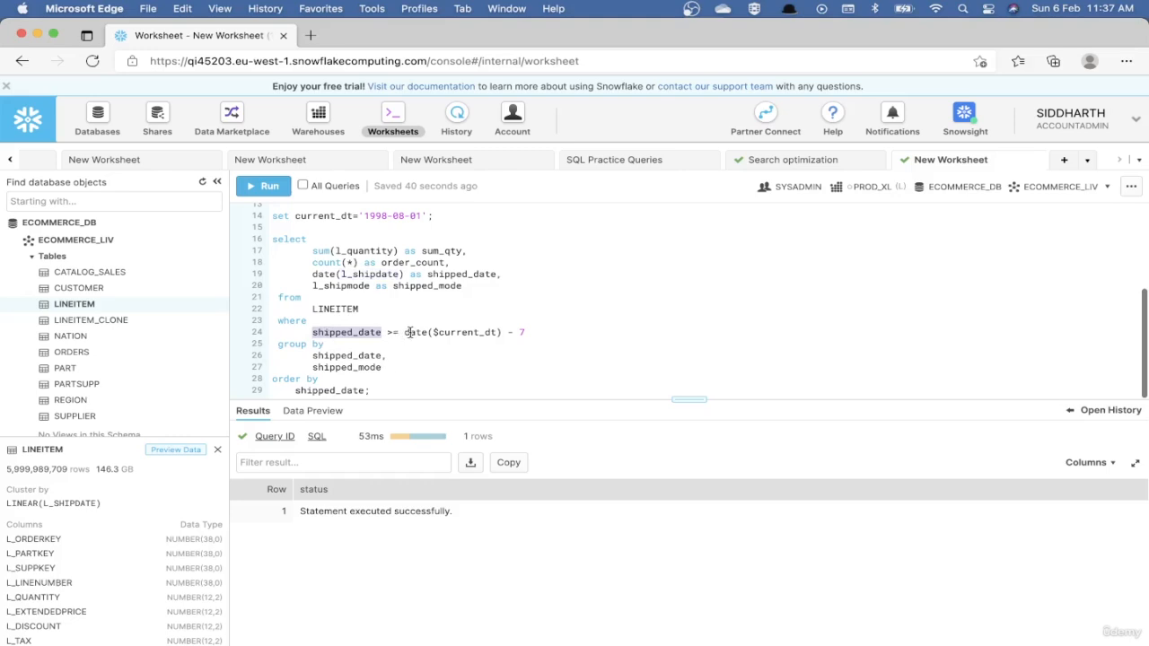
{"action": "left_click_drag", "start_coordinate": [404, 333], "coordinate": [633, 333]}
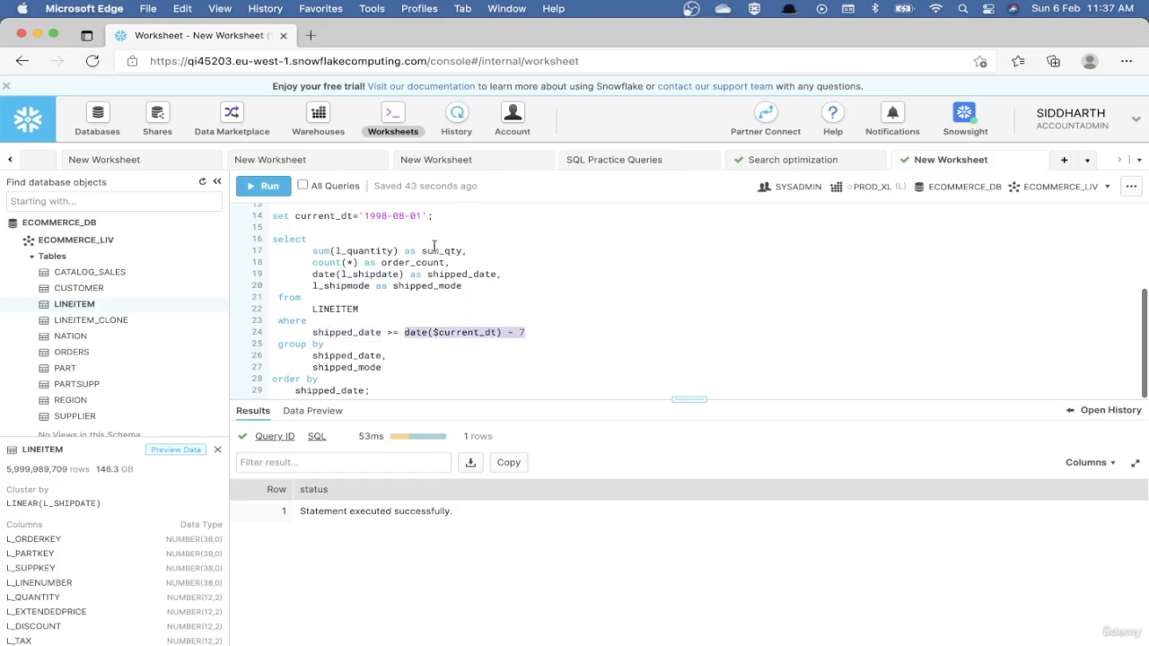
{"action": "left_click", "coordinate": [336, 218]}
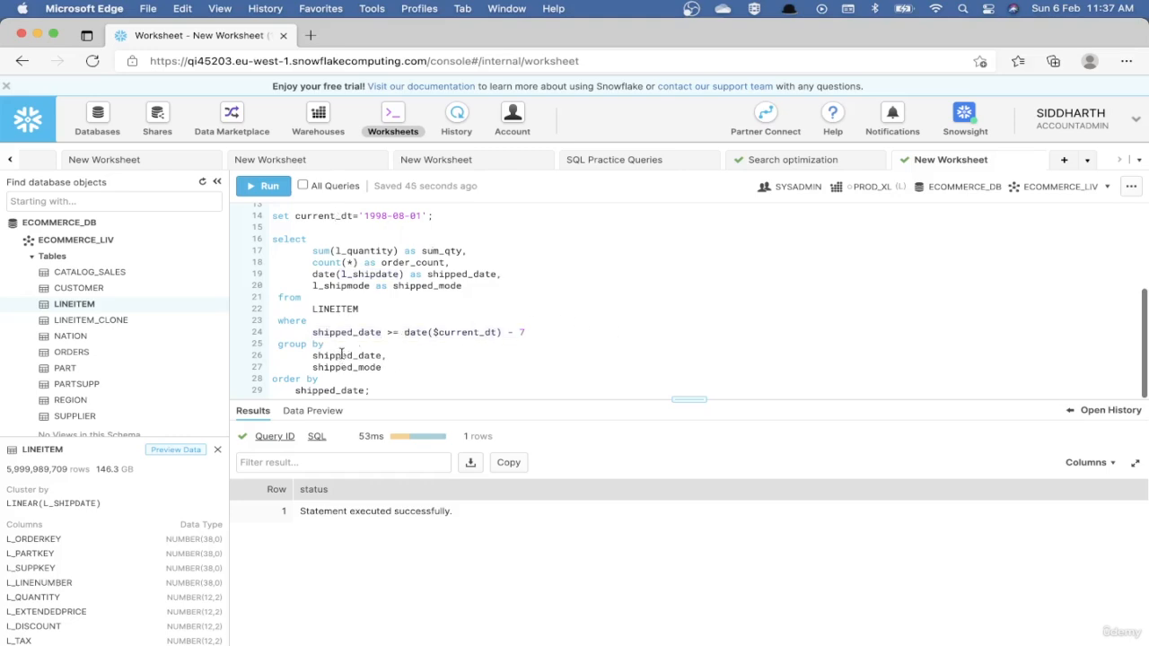
{"action": "left_click", "coordinate": [378, 392]}
{"action": "key", "text": "super+Return"}
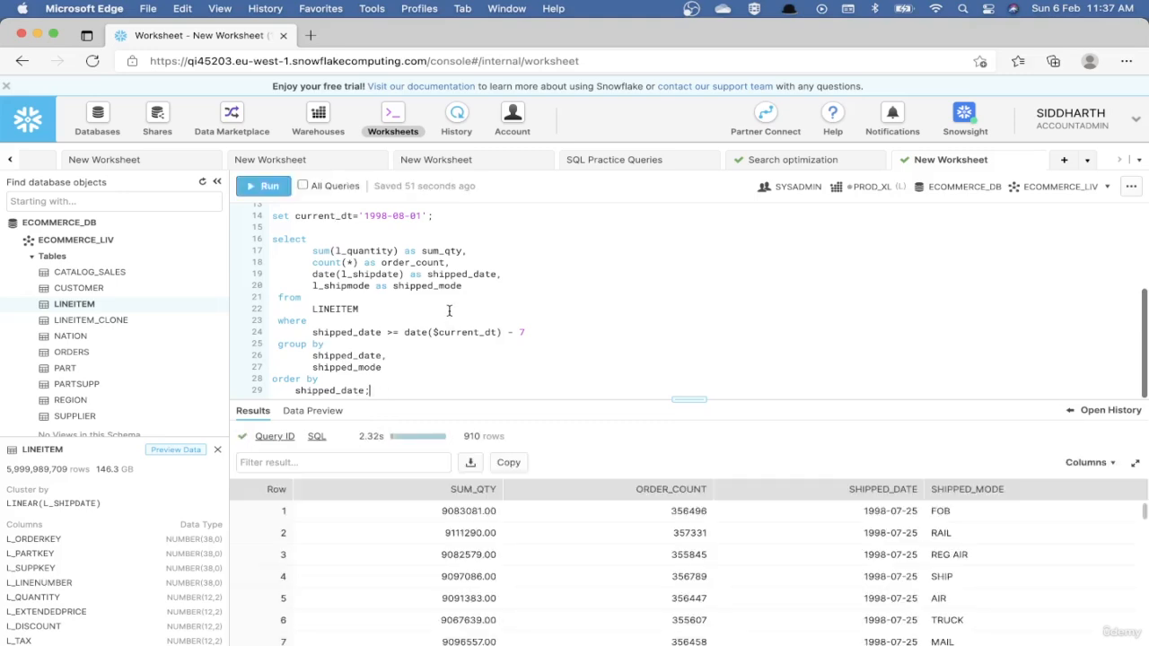
Examine the aggregate query's duration breakdown and the percentage scanned from cache in its execution profile, returning to the worksheet.
{"action": "mouse_move", "coordinate": [361, 437]}
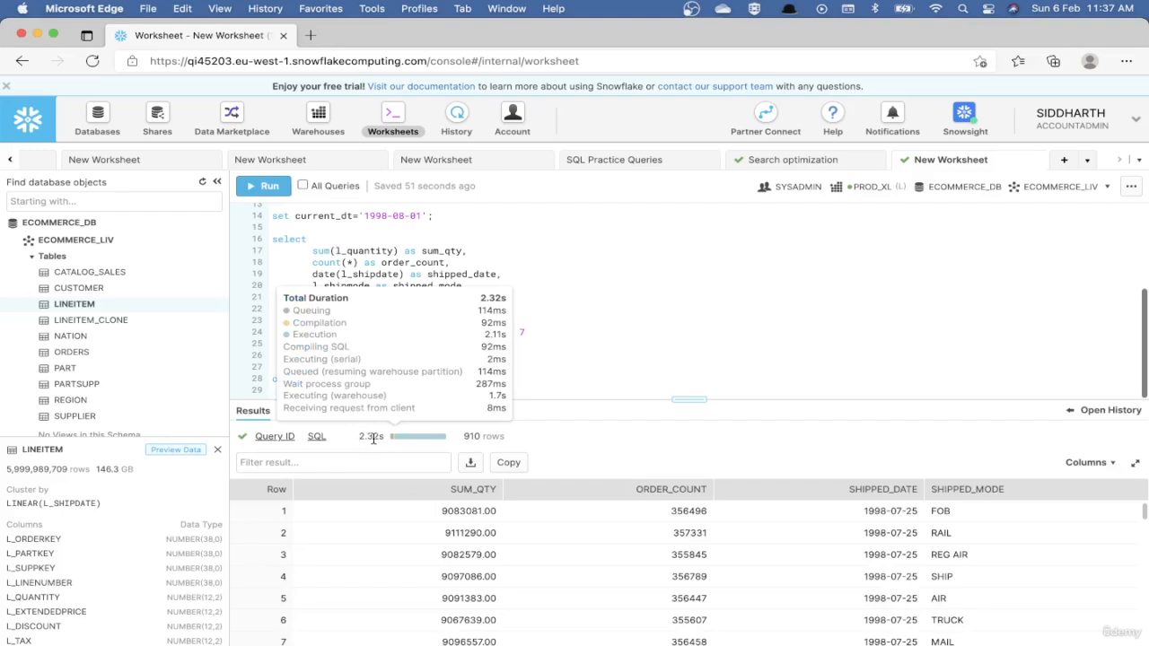
{"action": "mouse_move", "coordinate": [266, 438]}
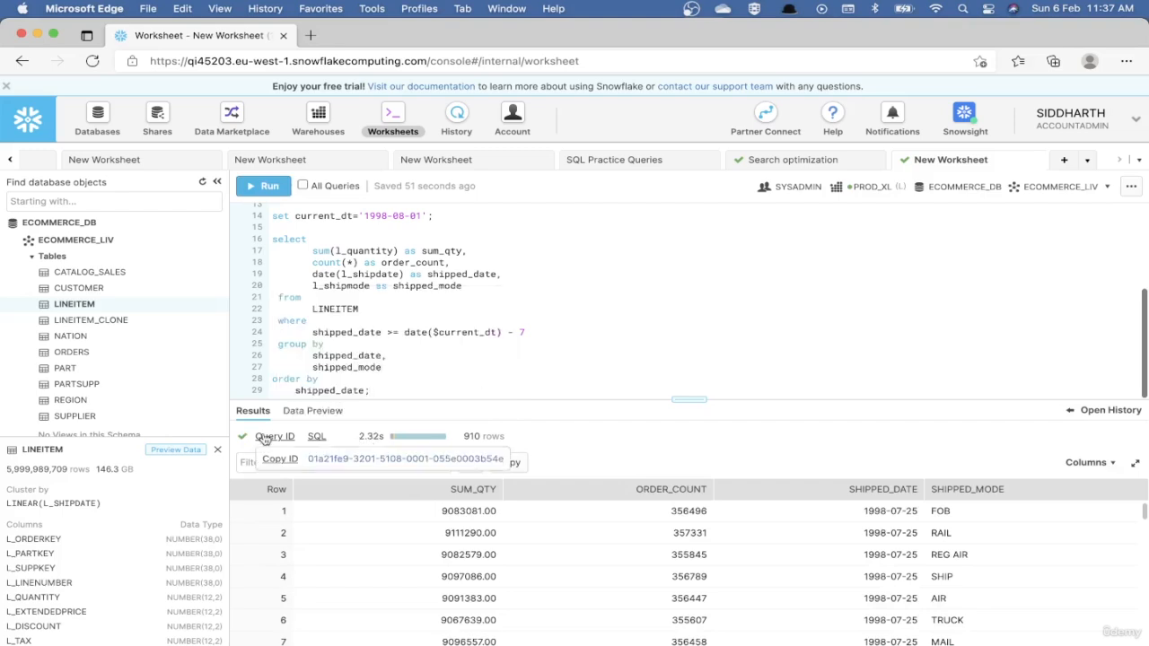
{"action": "left_click", "coordinate": [344, 459]}
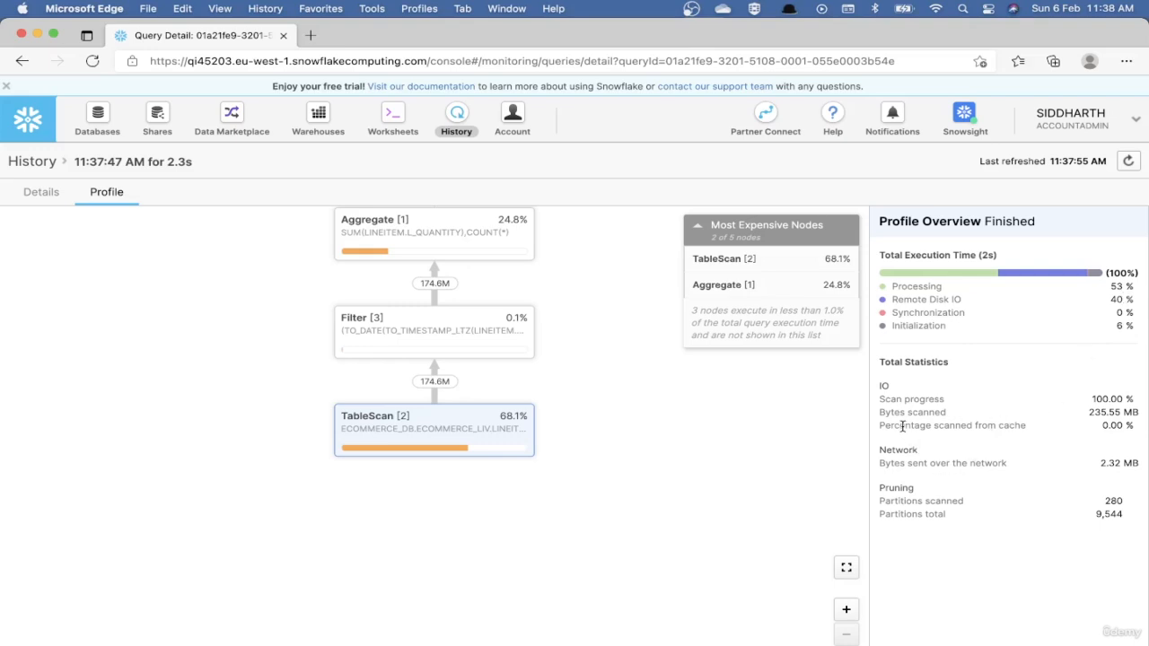
{"action": "left_click_drag", "start_coordinate": [903, 426], "coordinate": [1030, 426]}
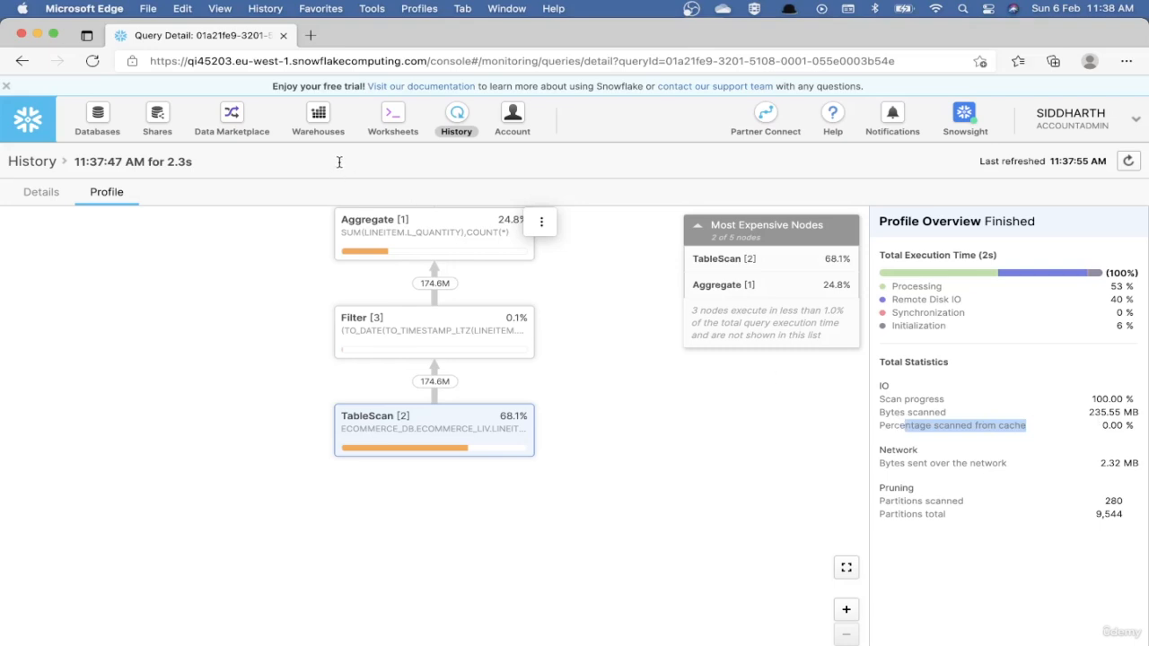
{"action": "left_click", "coordinate": [393, 117]}
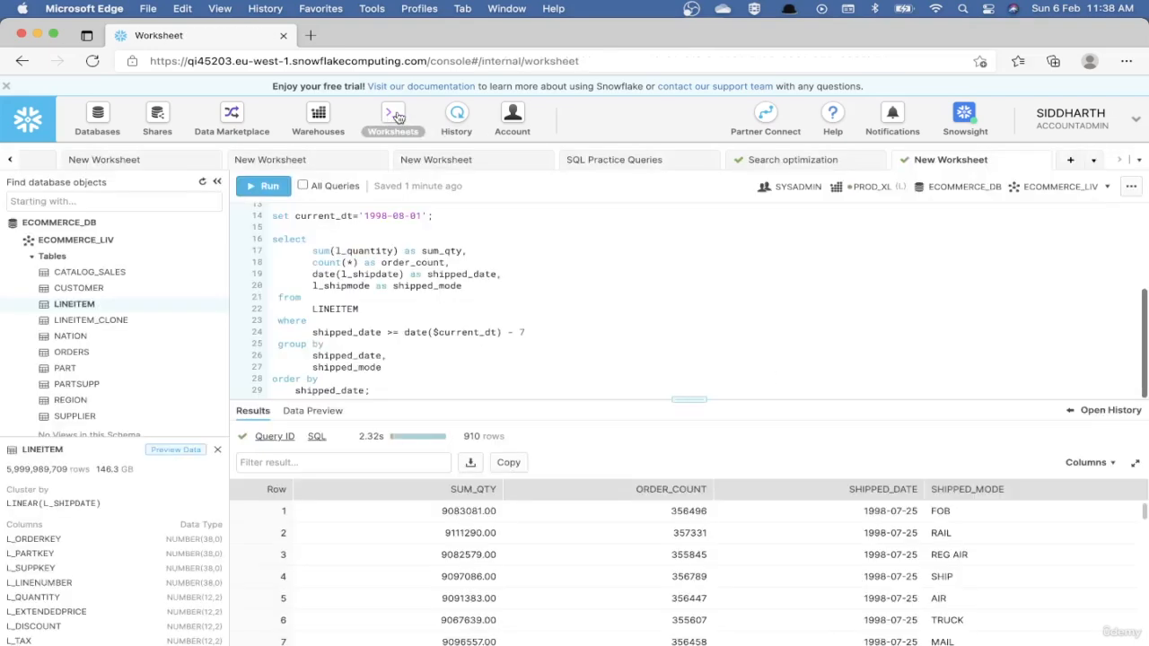
Rerun the same aggregate query and examine the new run's duration, cache percentage and local disk IO in its profile, returning to the worksheet.
{"action": "left_click", "coordinate": [376, 392]}
{"action": "key", "text": "super+Return"}
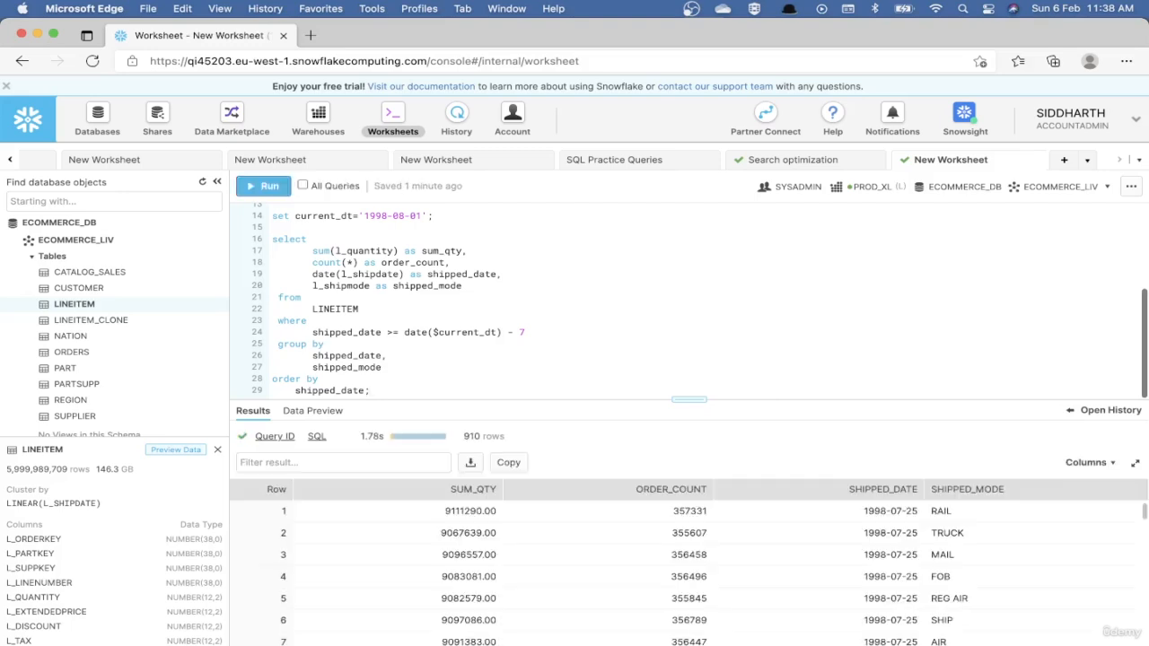
{"action": "mouse_move", "coordinate": [411, 436]}
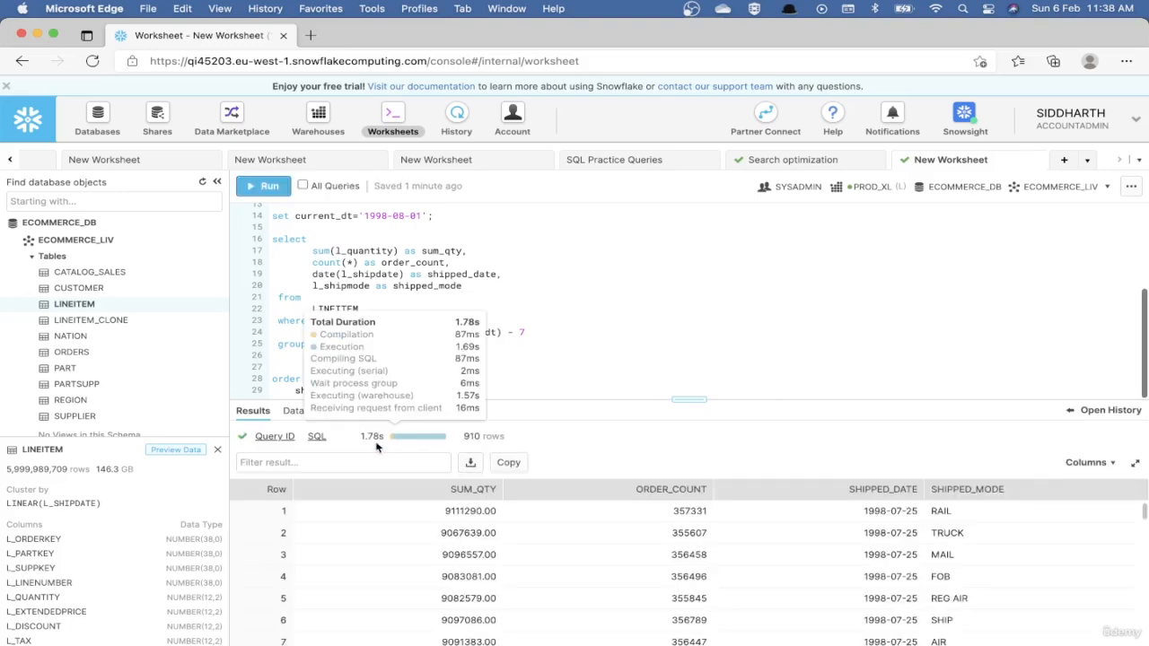
{"action": "left_click_drag", "start_coordinate": [360, 436], "coordinate": [385, 437]}
{"action": "mouse_move", "coordinate": [265, 436]}
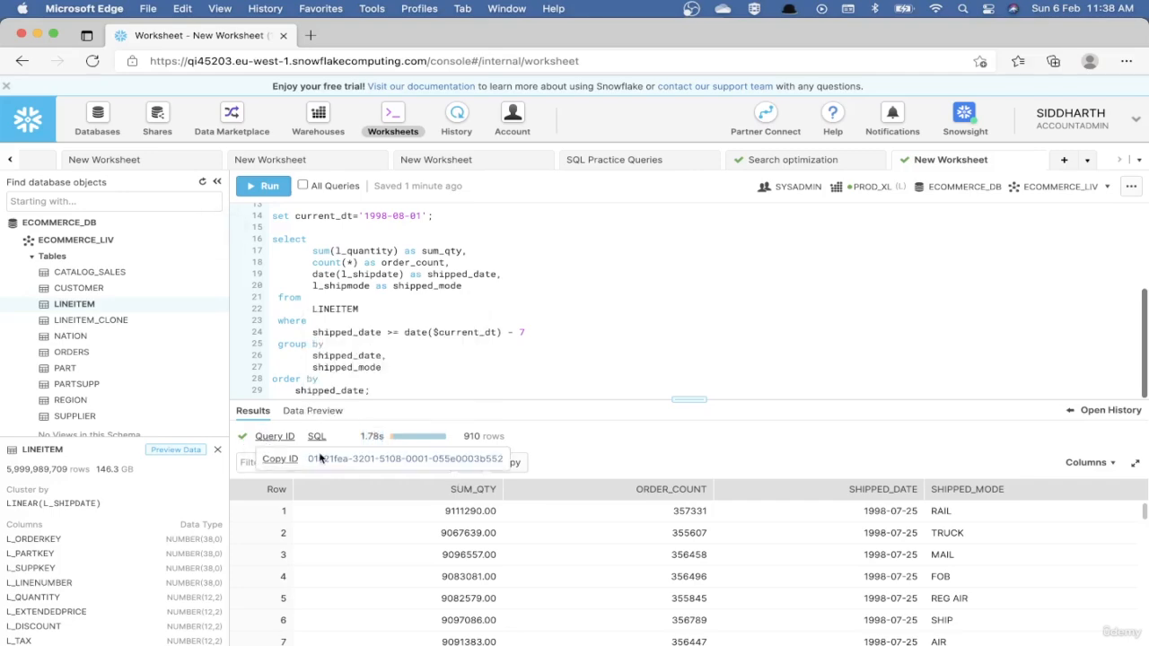
{"action": "left_click", "coordinate": [344, 457]}
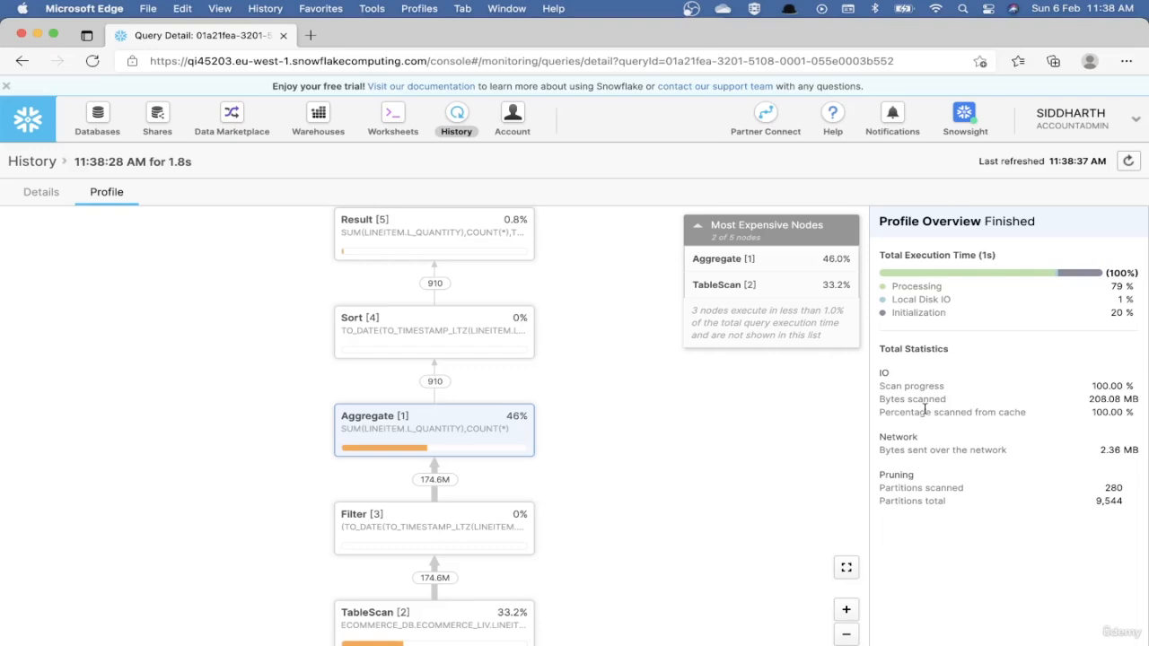
{"action": "left_click_drag", "start_coordinate": [880, 412], "coordinate": [999, 415]}
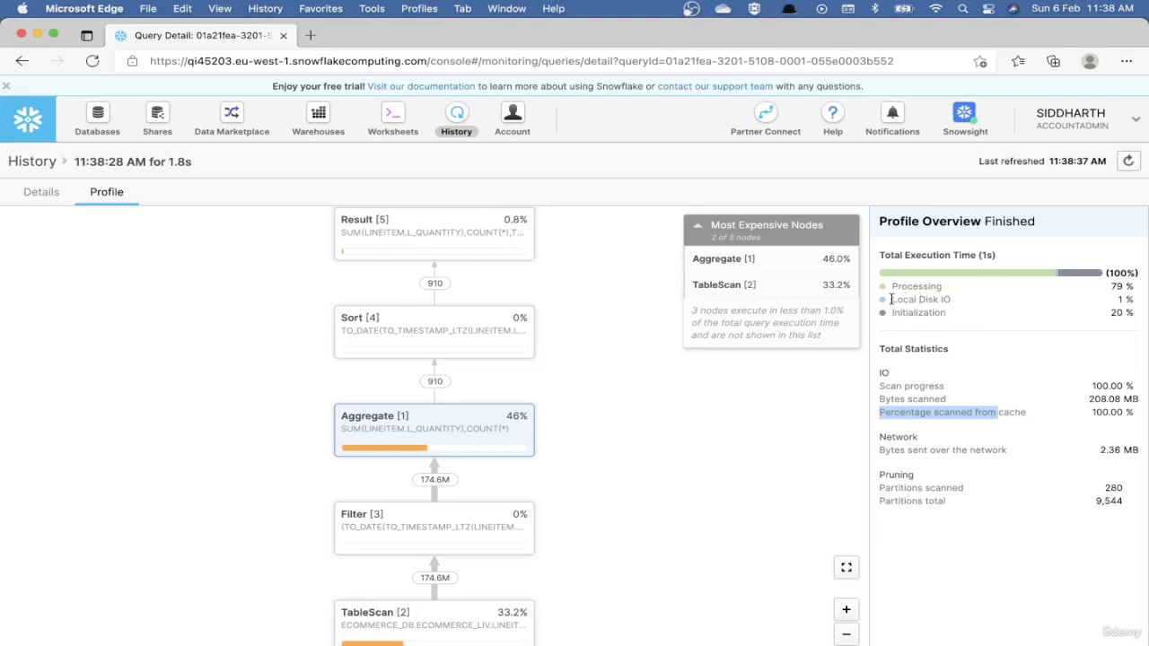
{"action": "left_click_drag", "start_coordinate": [891, 299], "coordinate": [966, 312]}
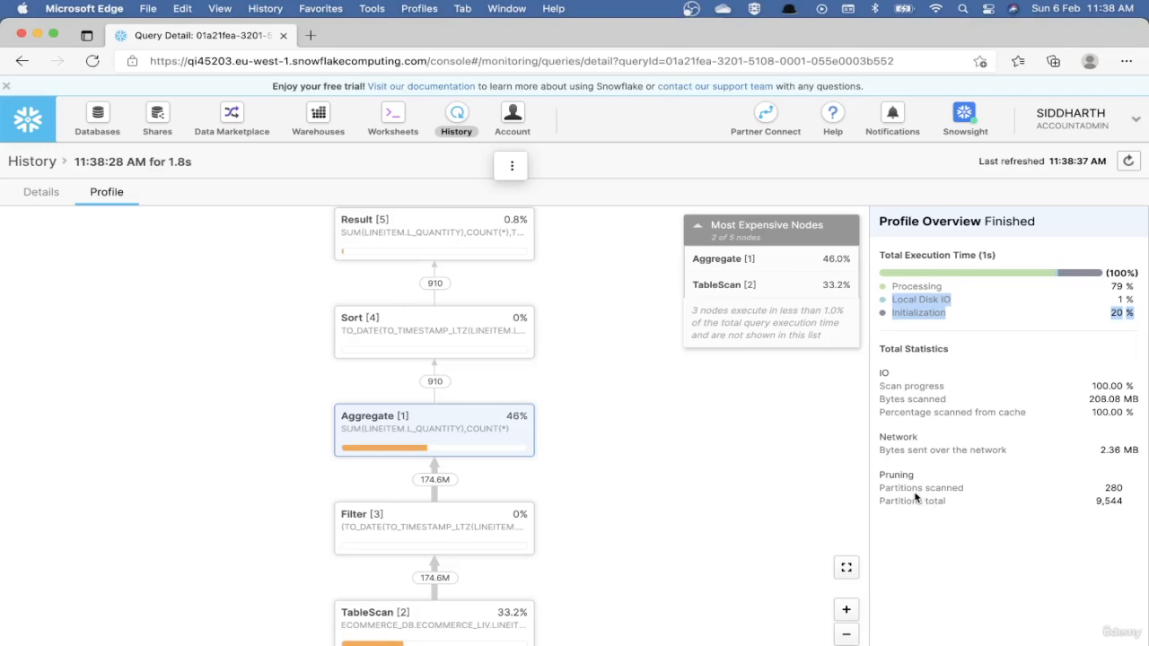
{"action": "left_click", "coordinate": [391, 123]}
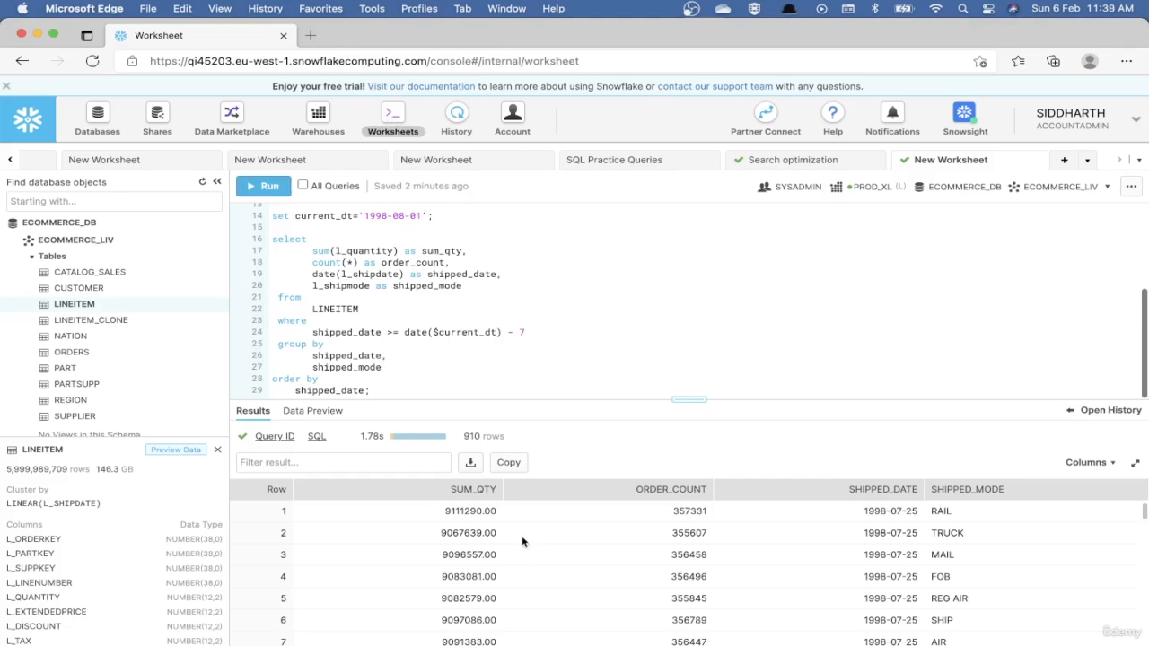
Change the query's filter to shipped_date >= date($current_dt) - 10 and run it.
{"action": "key", "text": "BackSpace"}
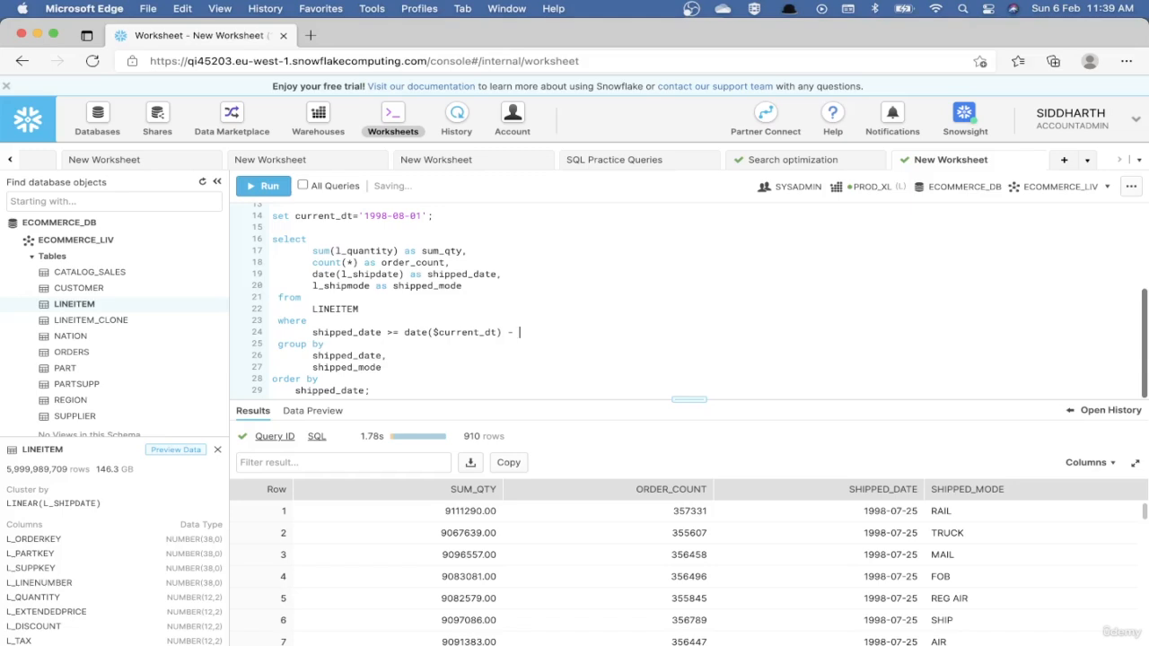
{"action": "type", "text": "10"}
{"action": "key", "text": "super+Return"}
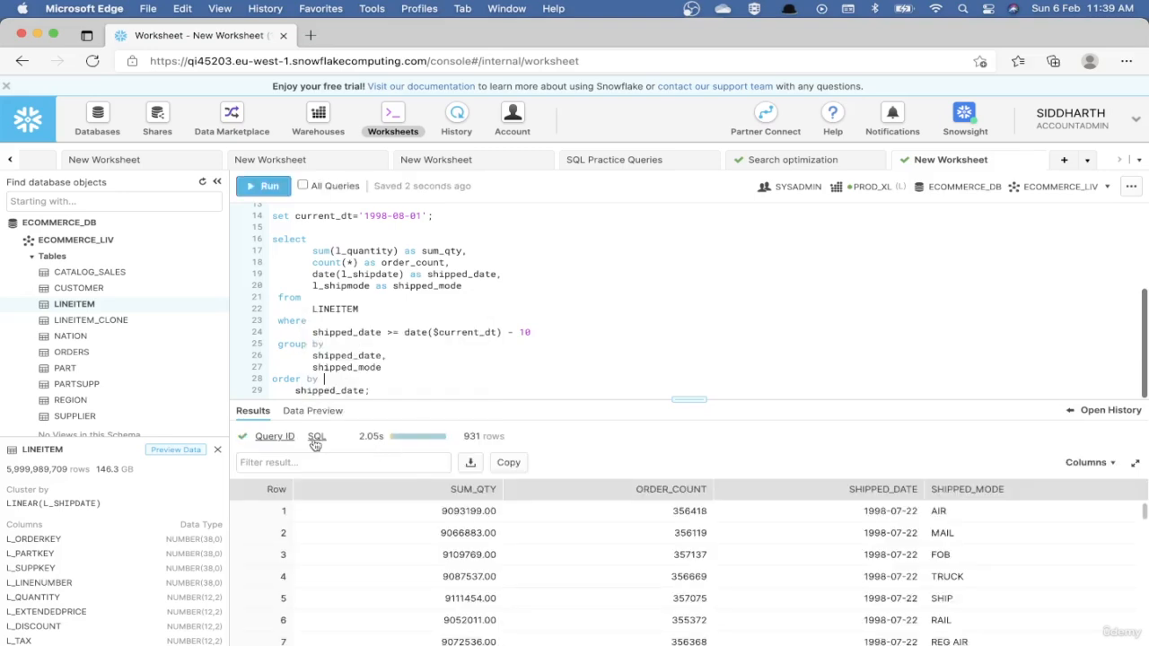
Examine the percentage scanned from cache in the execution profile of the 10-day query.
{"action": "mouse_move", "coordinate": [284, 440]}
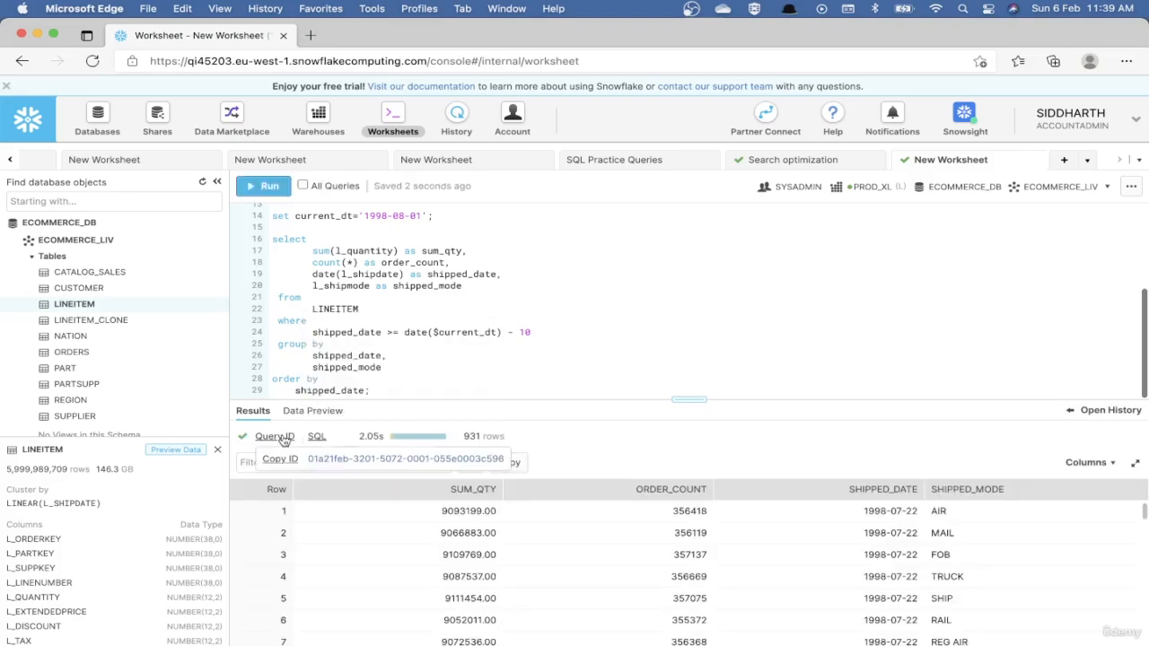
{"action": "left_click", "coordinate": [333, 459]}
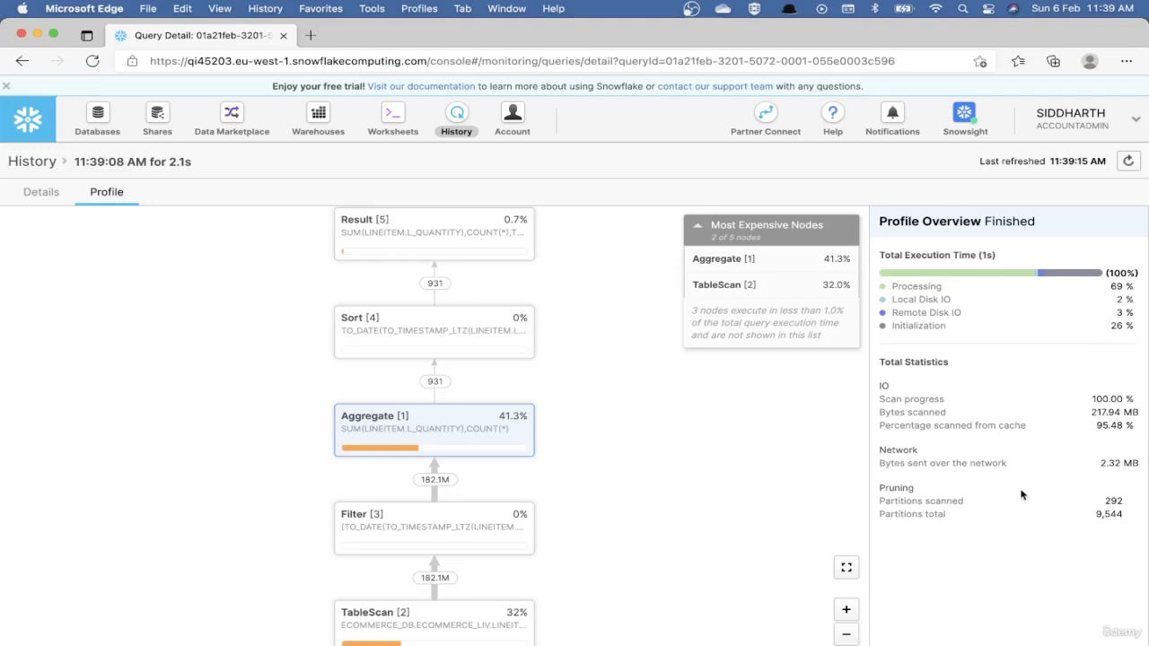
{"action": "left_click_drag", "start_coordinate": [907, 424], "coordinate": [981, 425]}
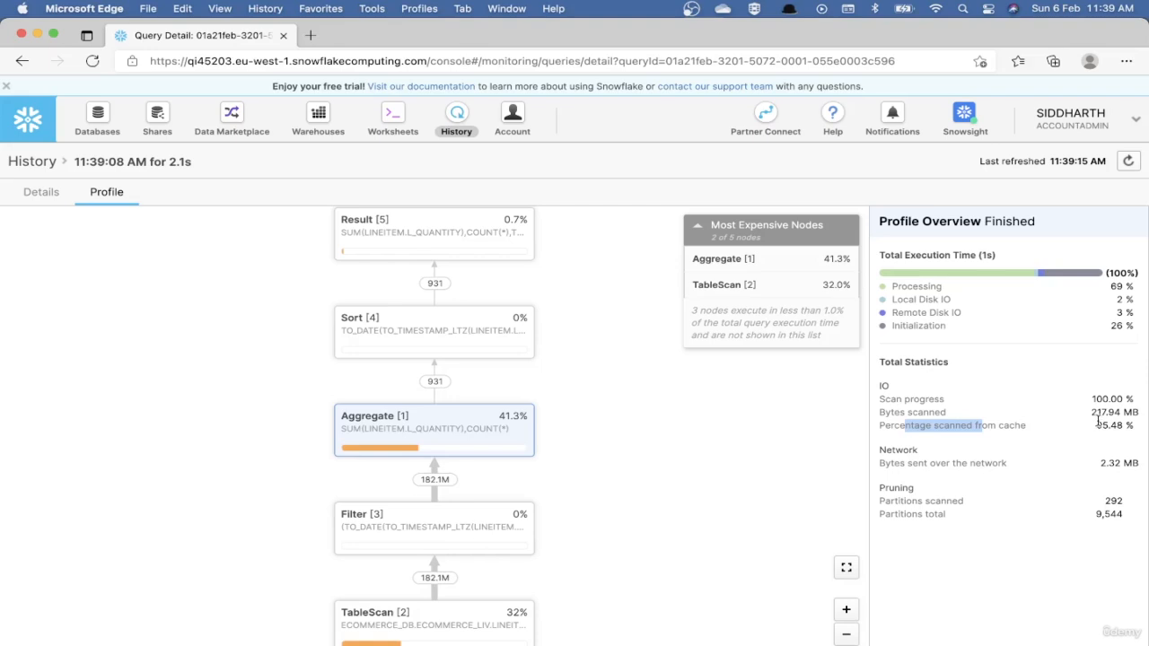
{"action": "left_click_drag", "start_coordinate": [1097, 422], "coordinate": [1136, 426]}
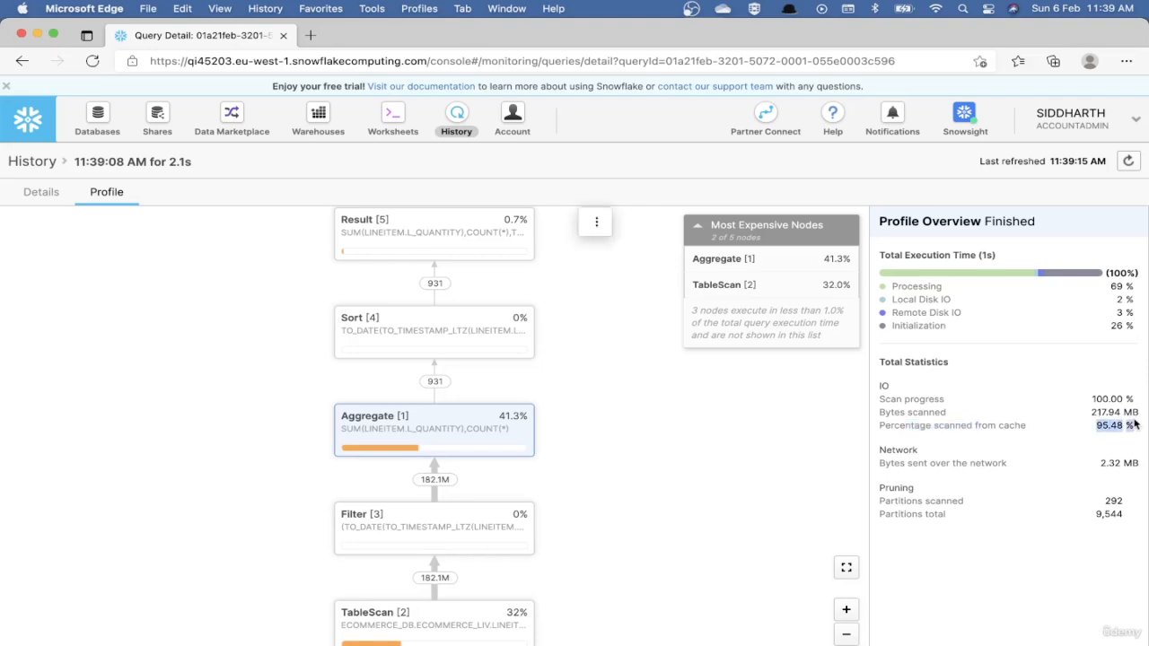
Return to the worksheet and run the ALTER SESSION SET USE_CACHED_RESULT = FALSE statement.
{"action": "left_click", "coordinate": [398, 123]}
{"action": "left_click", "coordinate": [434, 332]}
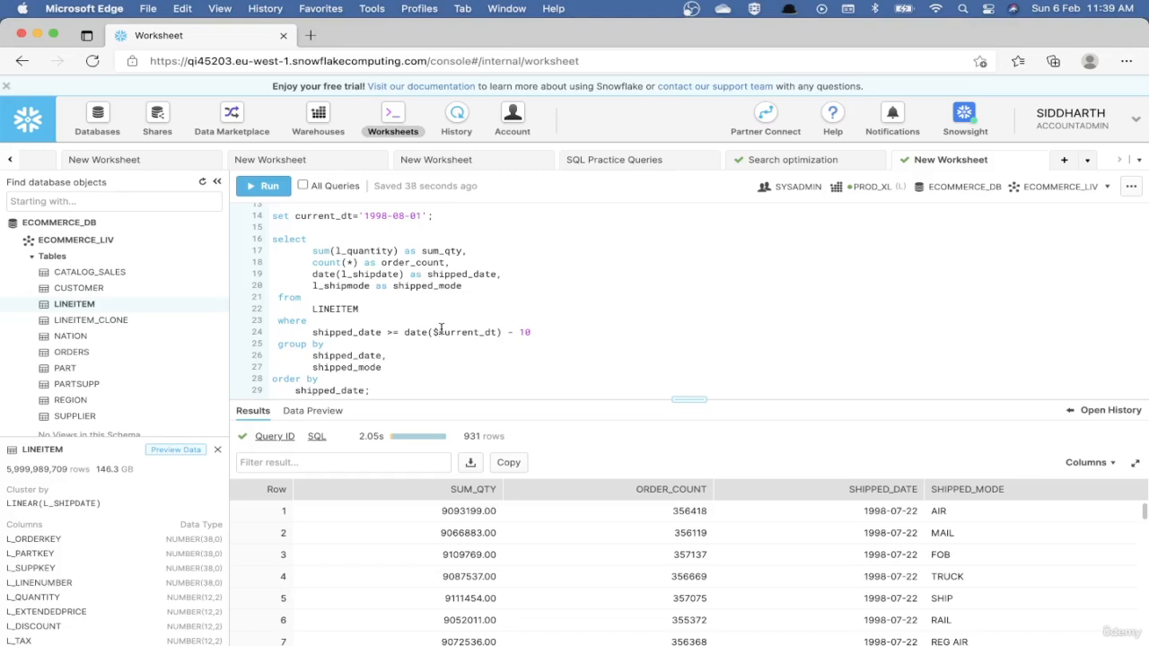
{"action": "scroll", "coordinate": [440, 328], "scroll_direction": "up", "scroll_amount": 1}
{"action": "scroll", "coordinate": [438, 223], "scroll_direction": "up", "scroll_amount": 2}
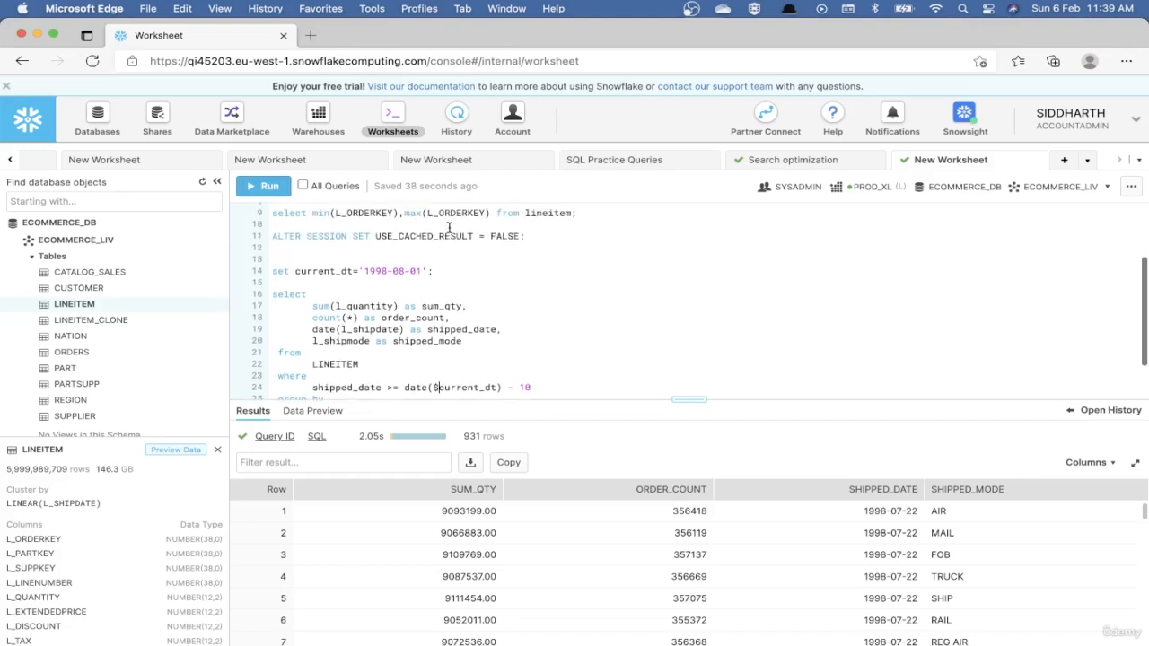
{"action": "double_click", "coordinate": [442, 236]}
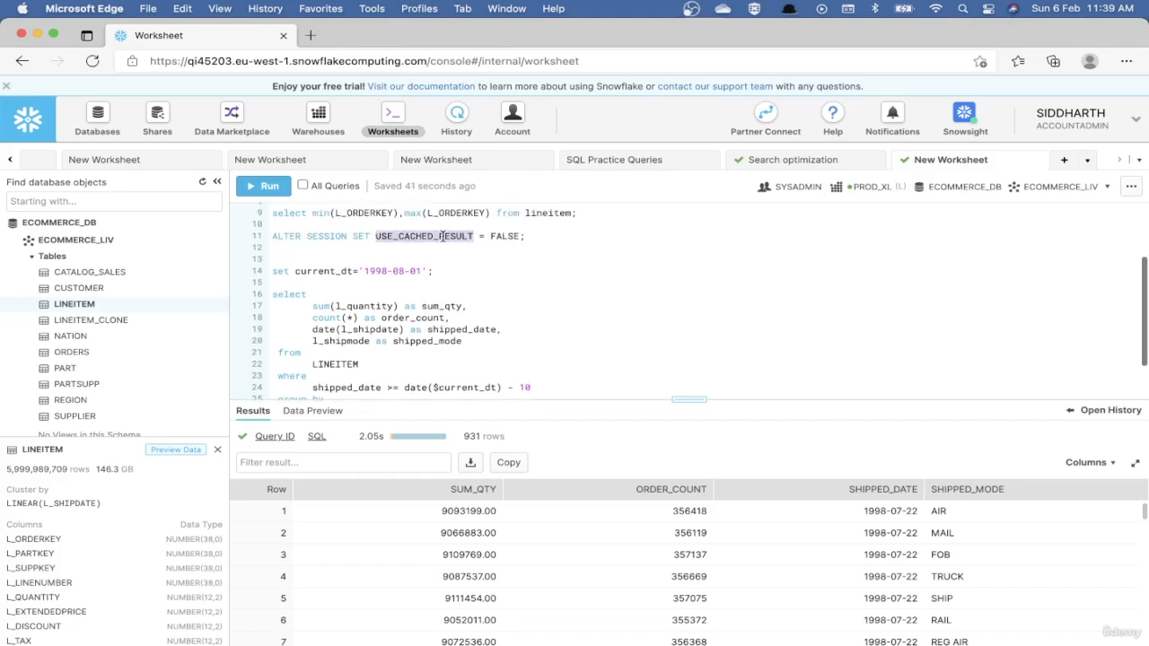
{"action": "key", "text": "End"}
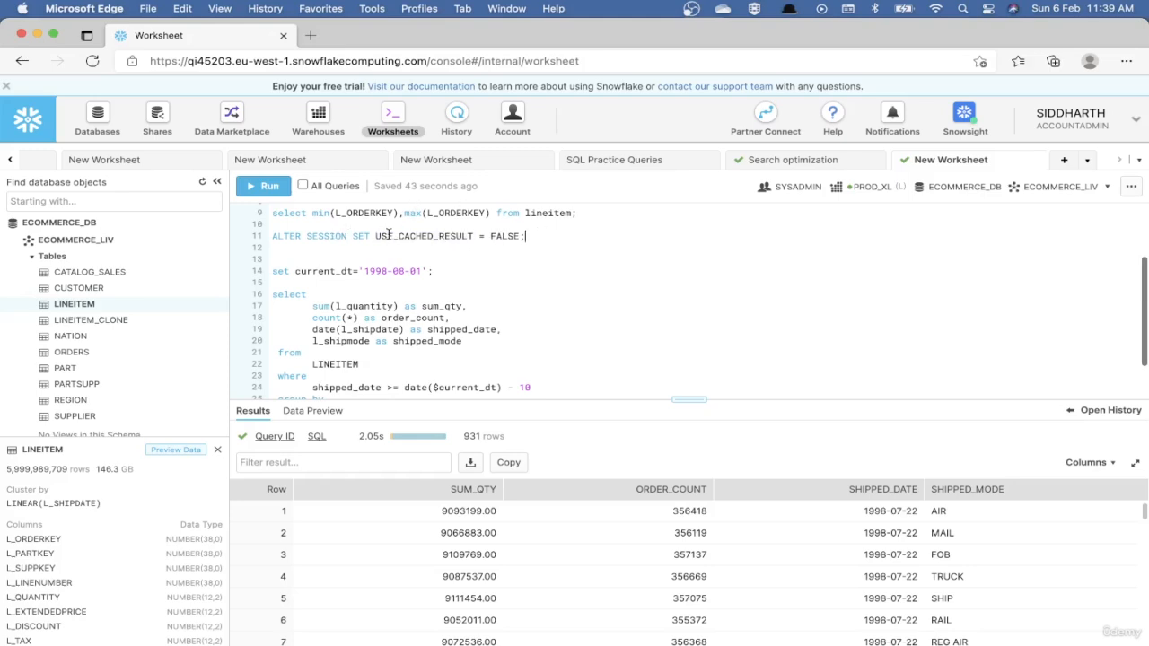
{"action": "key", "text": "super+Return"}
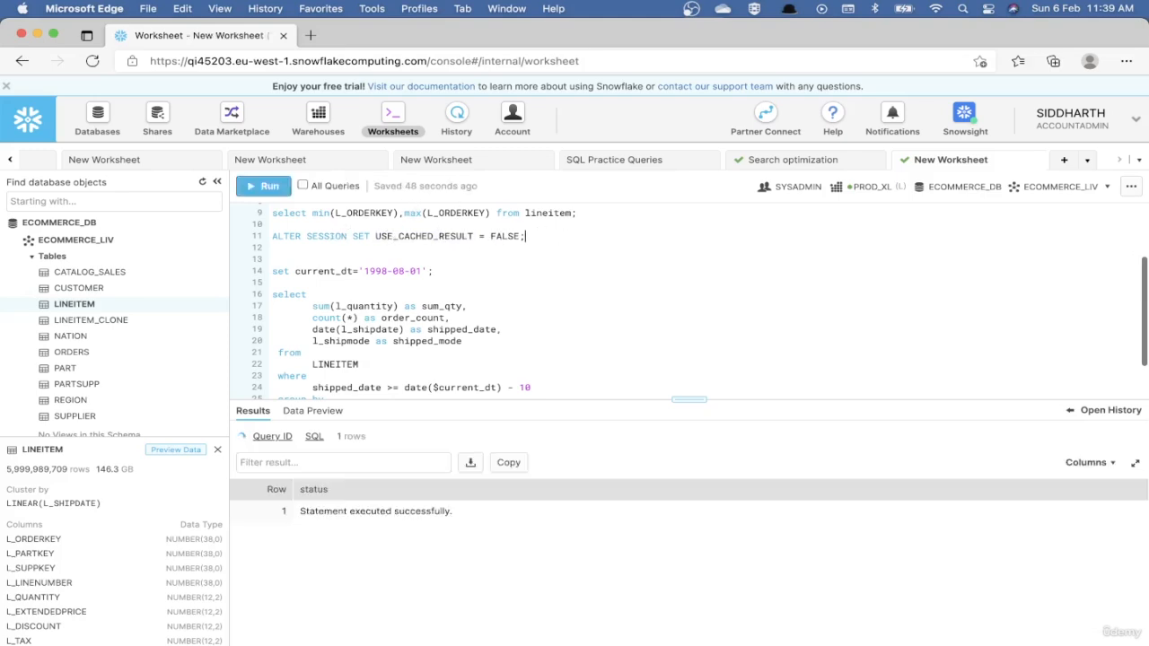
Rerun the 10-day aggregate query on LINEITEM with result caching disabled.
{"action": "scroll", "coordinate": [495, 305], "scroll_direction": "down", "scroll_amount": 3}
{"action": "left_click", "coordinate": [441, 382]}
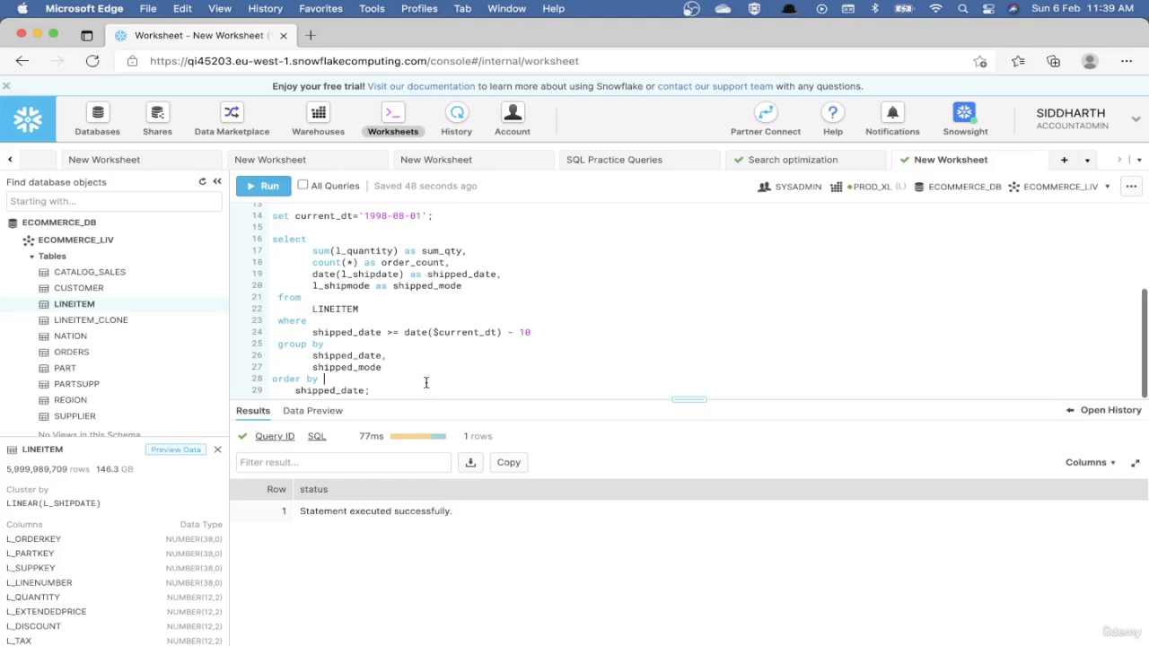
{"action": "key", "text": "super+Return"}
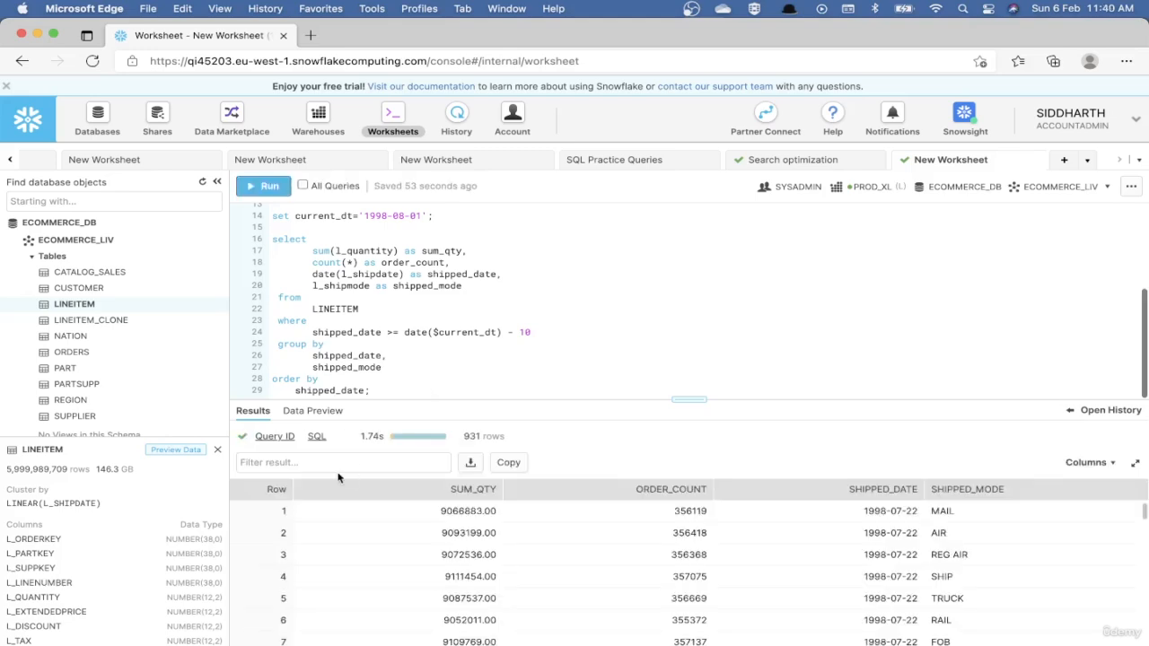
Examine the percentage scanned from cache in the rerun query's execution profile, returning to the worksheet.
{"action": "mouse_move", "coordinate": [285, 442]}
{"action": "left_click", "coordinate": [316, 461]}
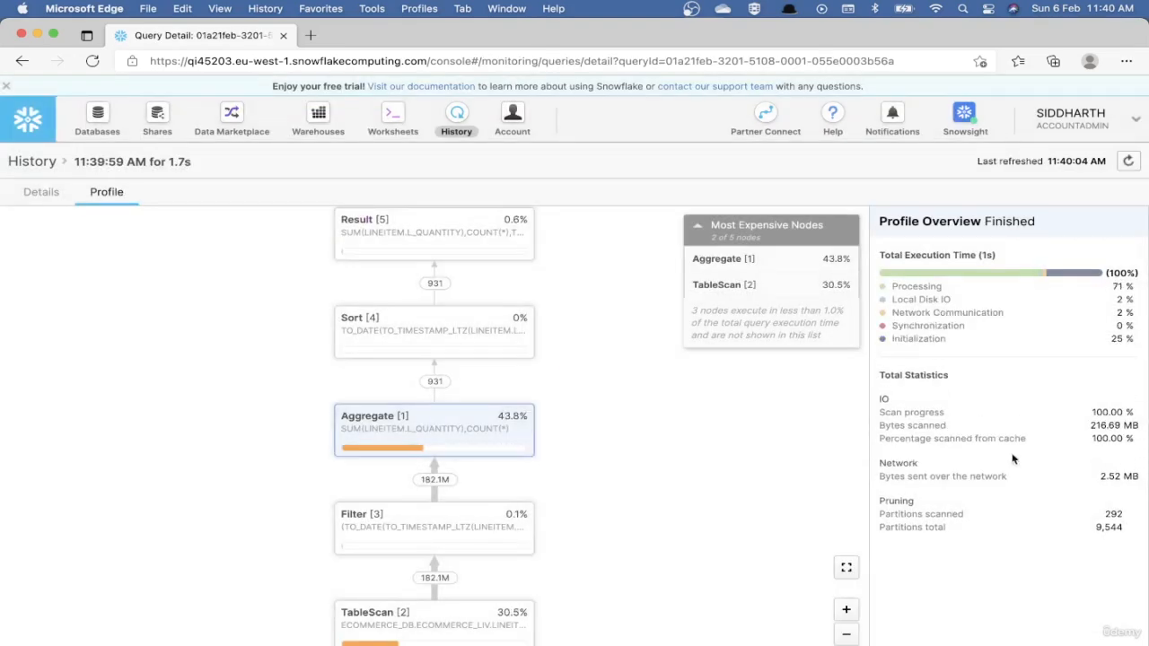
{"action": "double_click", "coordinate": [910, 439]}
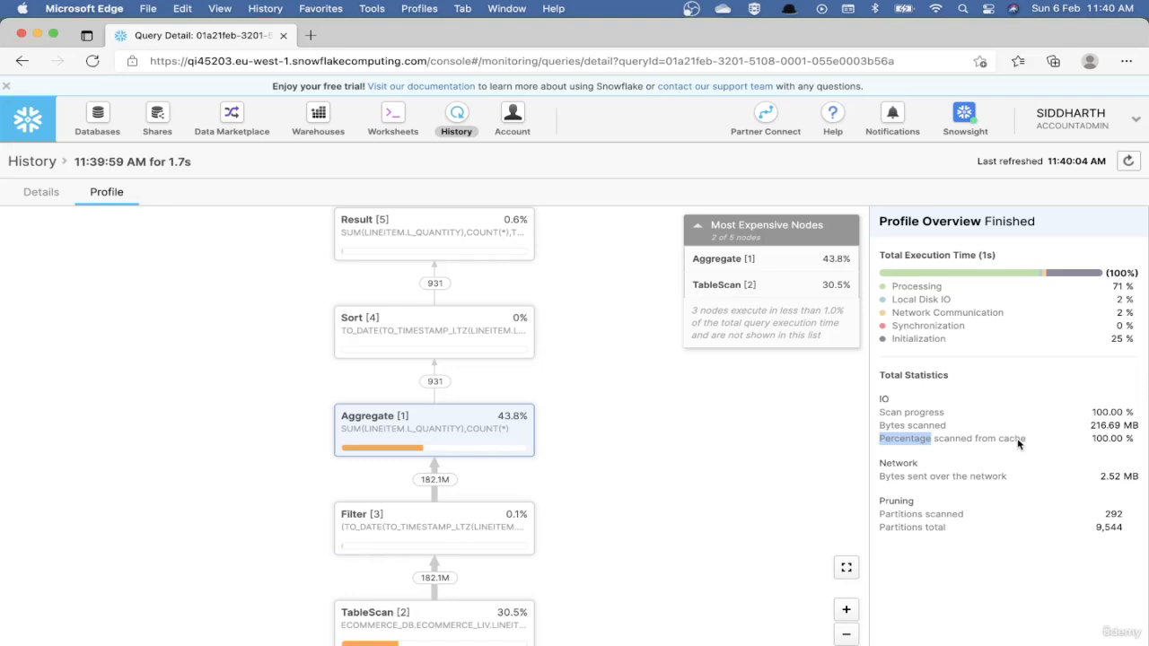
{"action": "left_click", "coordinate": [392, 118]}
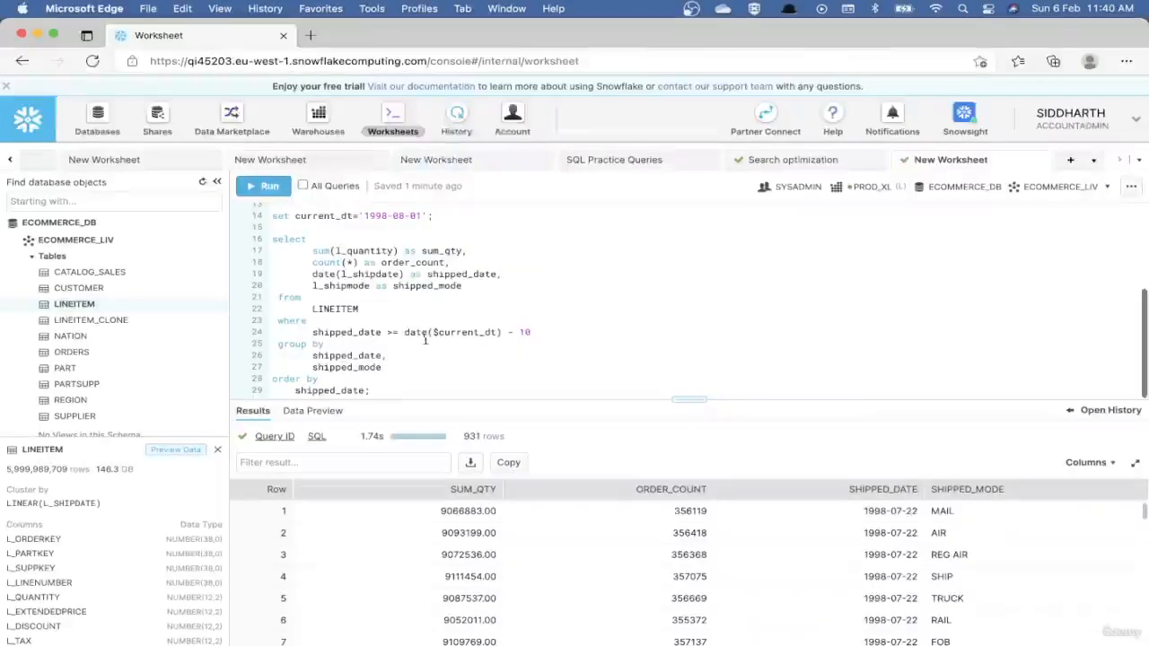
Add the statement alter warehouse prod_xl suspend; below the aggregate query and run it.
{"action": "left_click", "coordinate": [409, 386]}
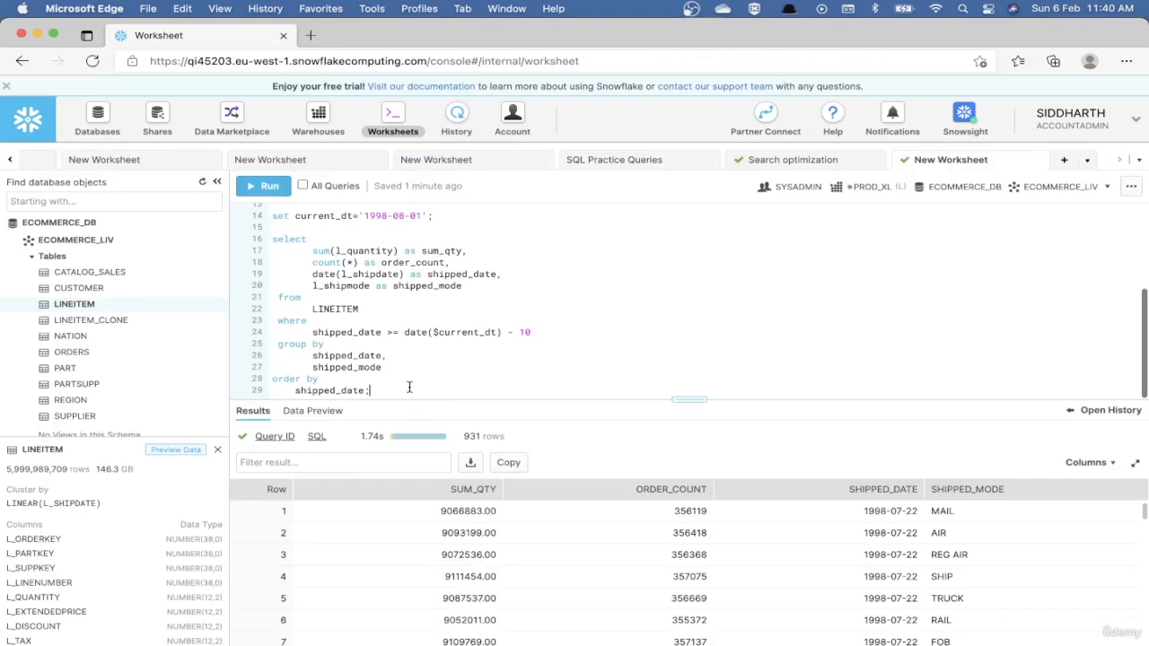
{"action": "key", "text": "Return"}
{"action": "key", "text": "Return"}
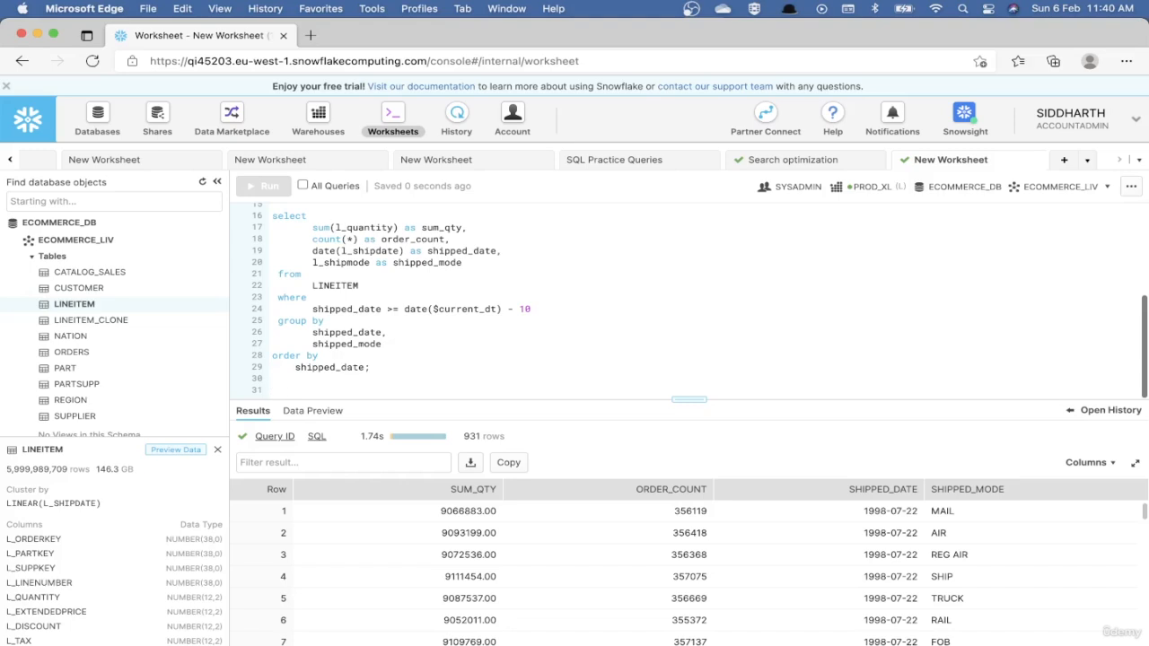
{"action": "type", "text": "alter warehouse "}
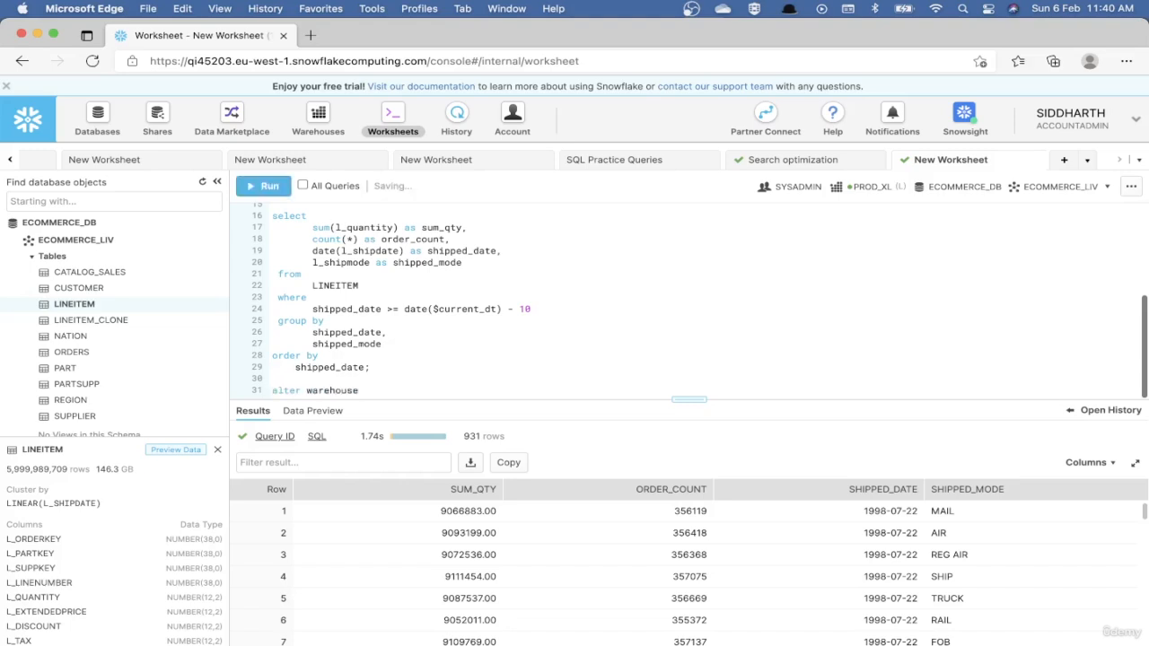
{"action": "type", "text": "prod_xl;"}
{"action": "key", "text": "super+Return"}
{"action": "key", "text": "BackSpace"}
{"action": "type", "text": "susp"}
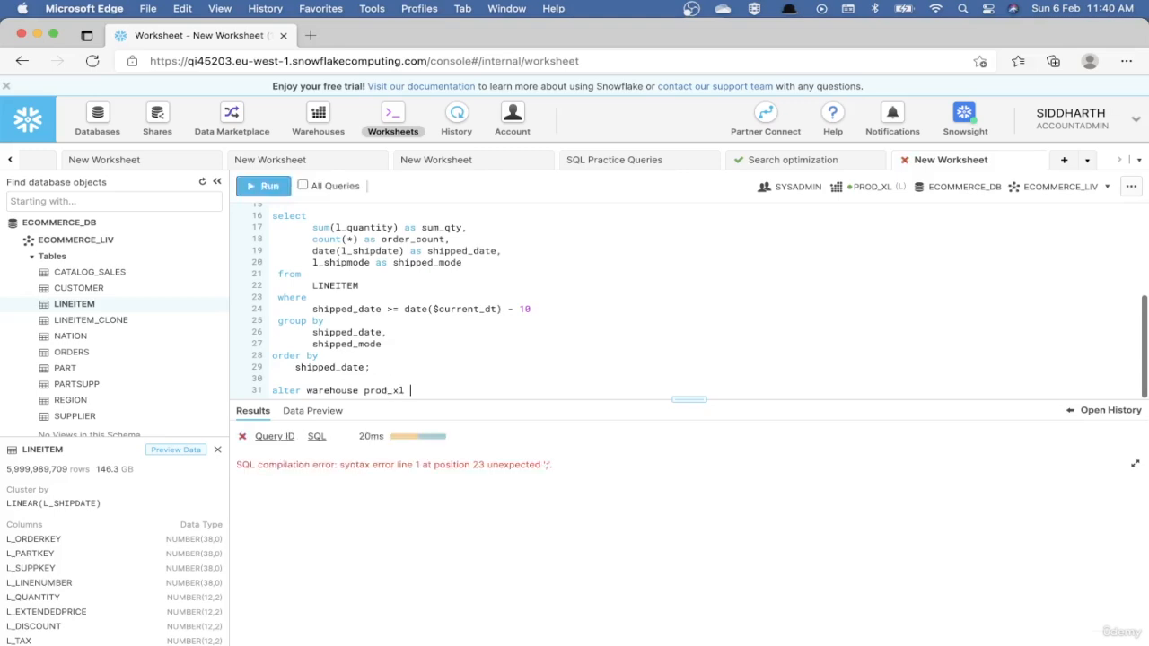
{"action": "type", "text": "end;"}
{"action": "key", "text": "super+Return"}
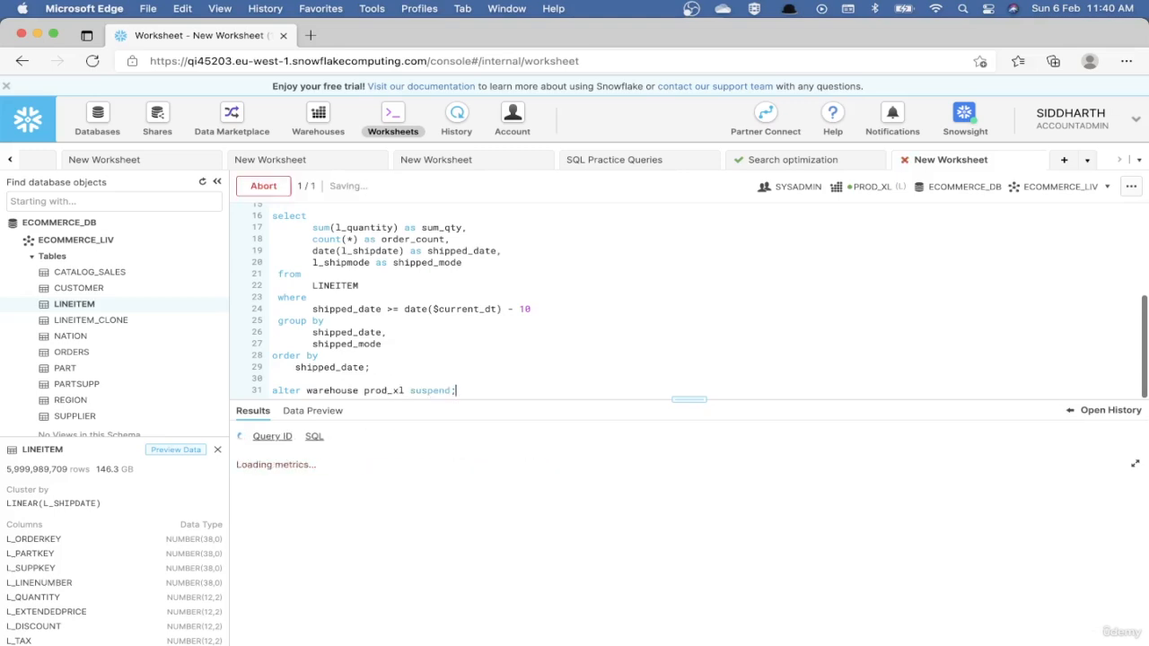
Change the warehouse statement to alter warehouse prod_xl resume; and run it.
{"action": "key", "text": "Left"}
{"action": "key", "text": "alt+shift+Left"}
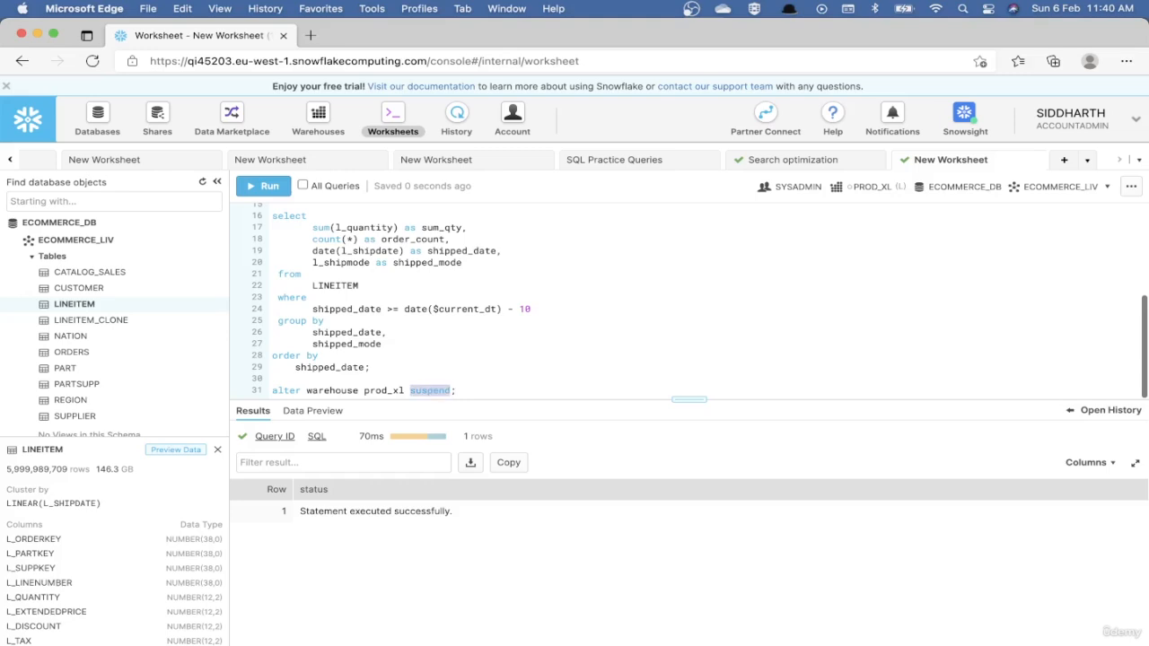
{"action": "type", "text": "resume"}
{"action": "key", "text": "super+Return"}
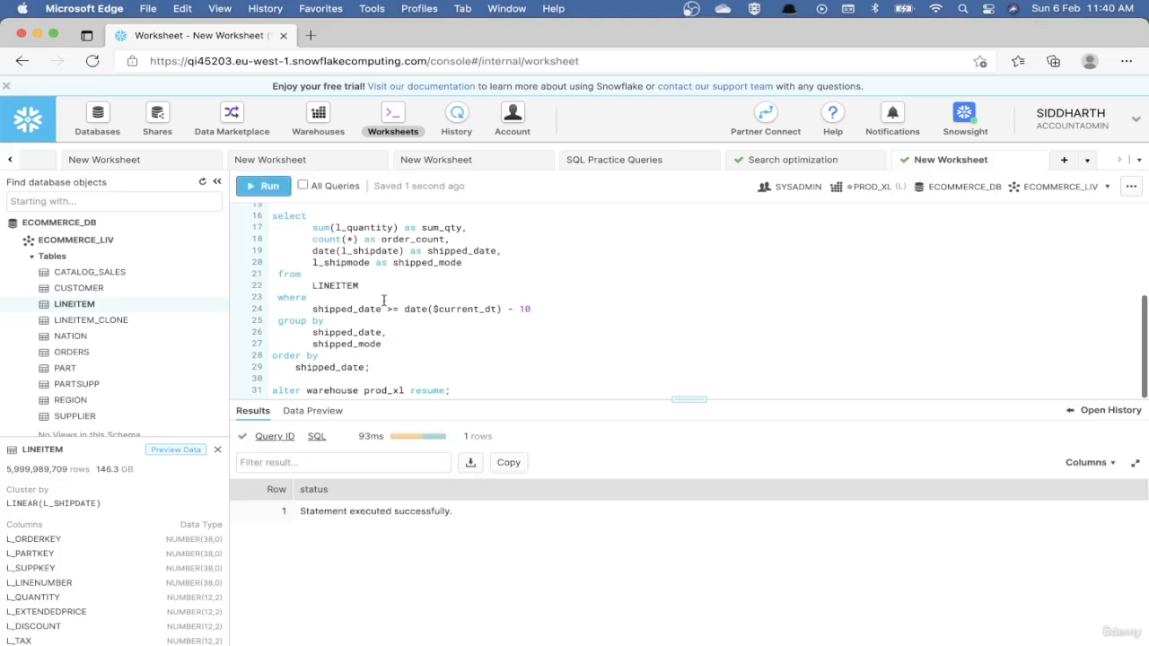
Run the 10-day aggregate query again on the resumed prod_xl warehouse.
{"action": "scroll", "coordinate": [384, 302], "scroll_direction": "up", "scroll_amount": 2}
{"action": "scroll", "coordinate": [384, 302], "scroll_direction": "down", "scroll_amount": 2}
{"action": "scroll", "coordinate": [383, 301], "scroll_direction": "up", "scroll_amount": 2}
{"action": "scroll", "coordinate": [384, 303], "scroll_direction": "down", "scroll_amount": 3}
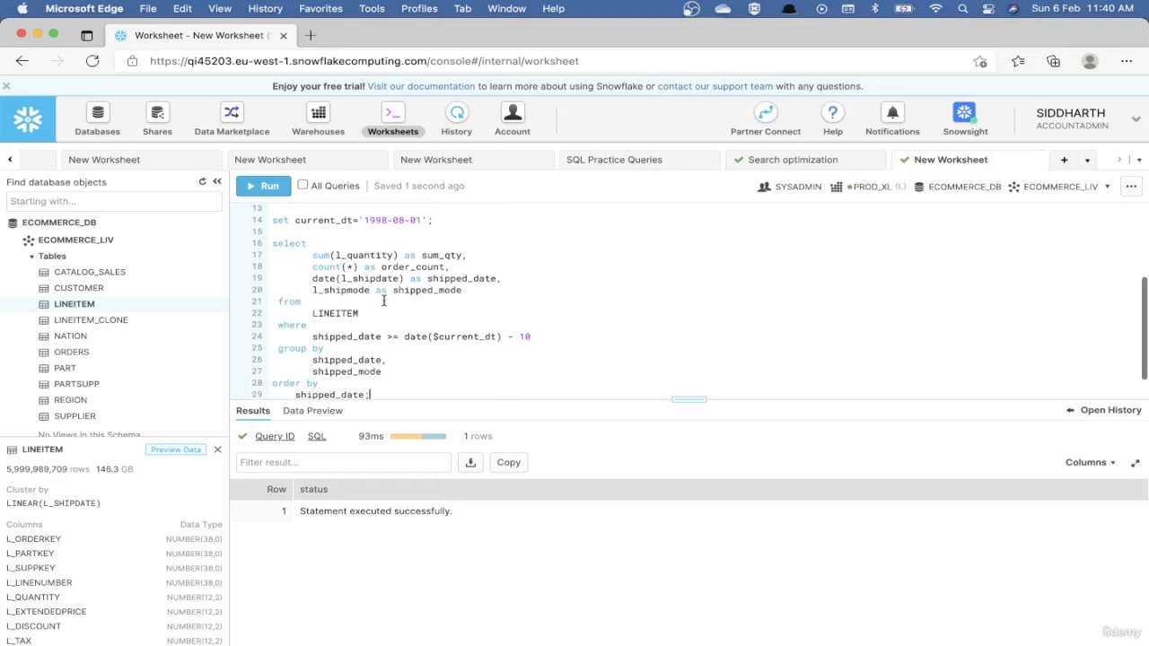
{"action": "left_click", "coordinate": [369, 367]}
{"action": "key", "text": "super+Return"}
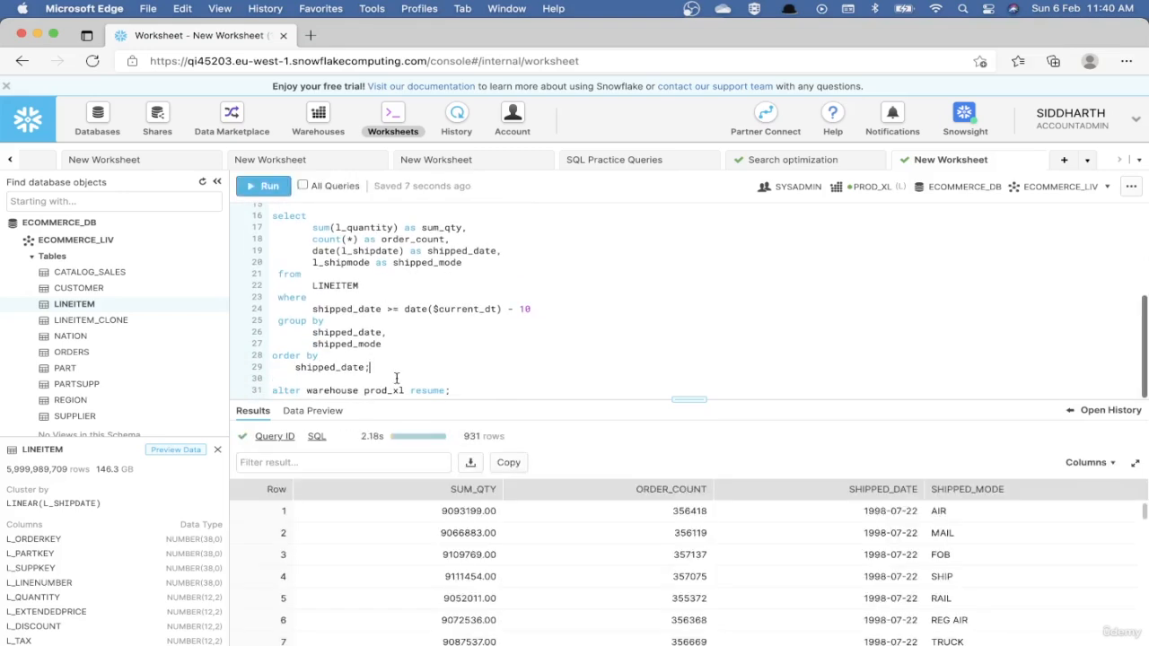
Examine the remote disk IO and cache percentage in the profile of the query run after the warehouse restart, returning to the worksheet.
{"action": "mouse_move", "coordinate": [363, 433]}
{"action": "mouse_move", "coordinate": [273, 436]}
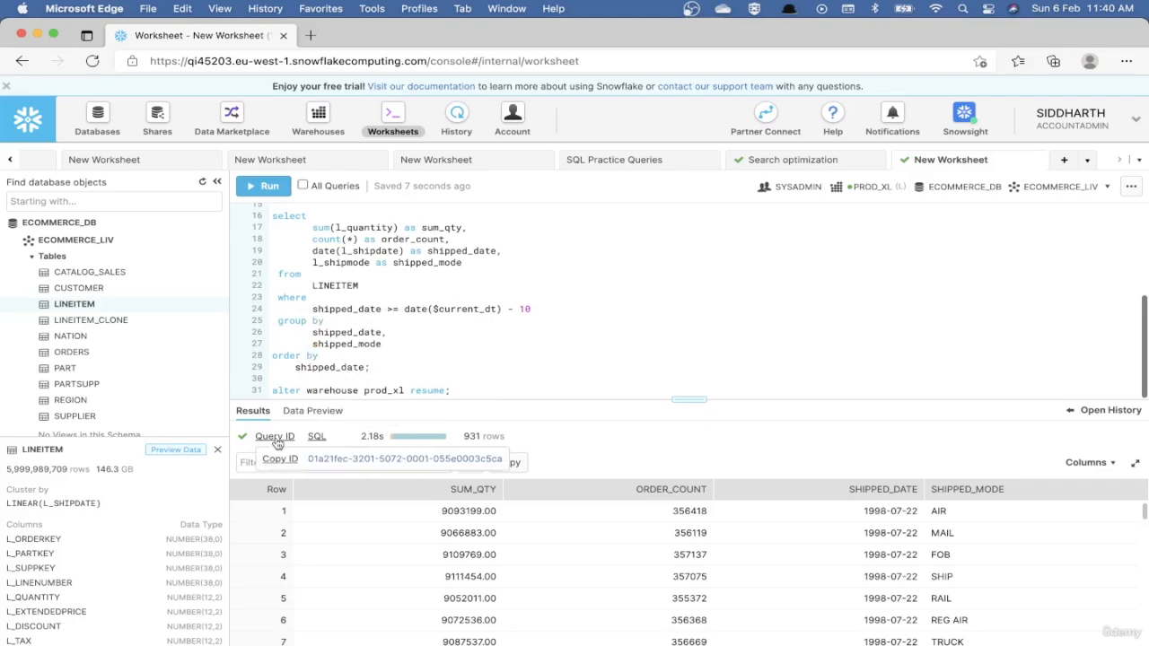
{"action": "left_click", "coordinate": [335, 459]}
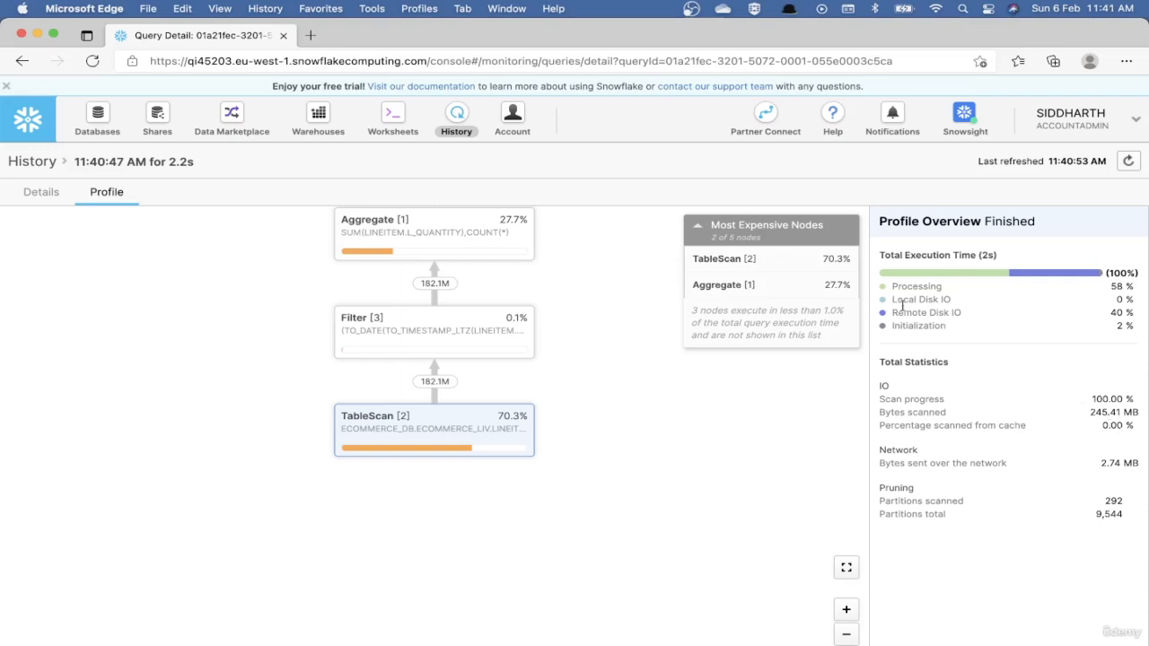
{"action": "left_click_drag", "start_coordinate": [894, 312], "coordinate": [972, 316]}
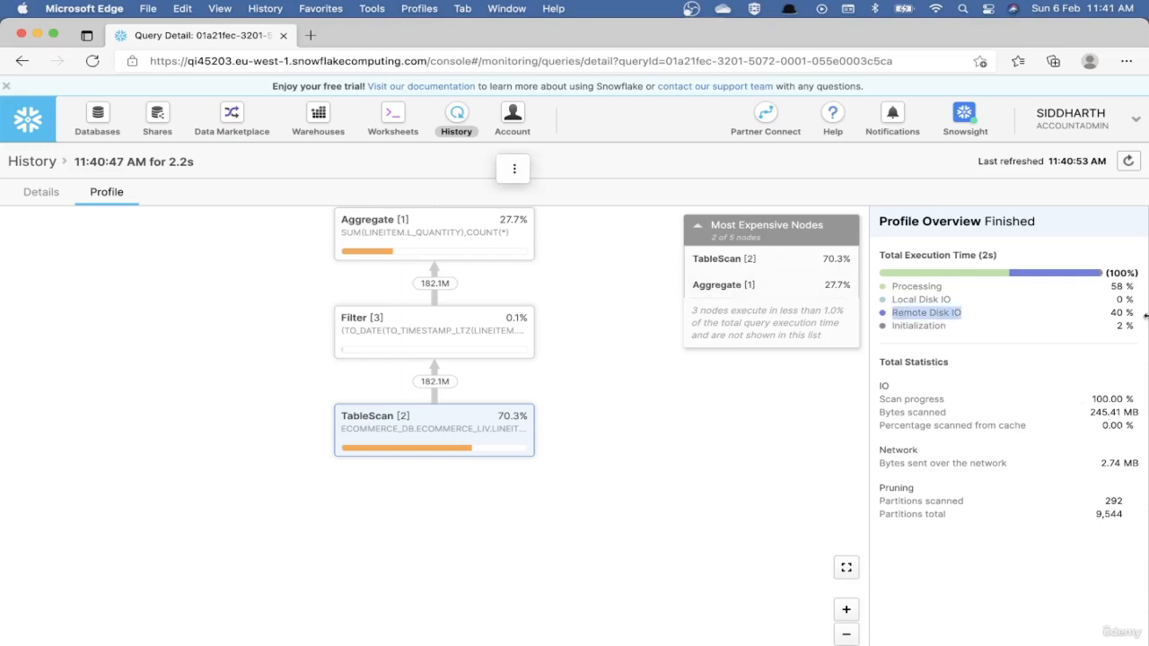
{"action": "left_click", "coordinate": [401, 131]}
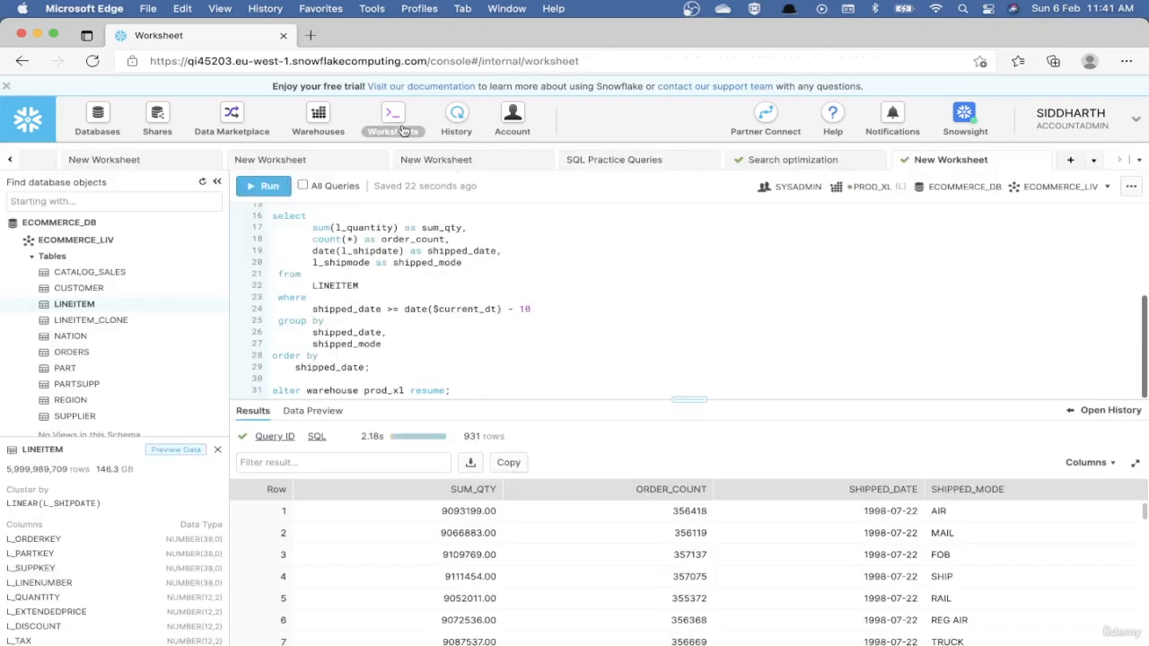